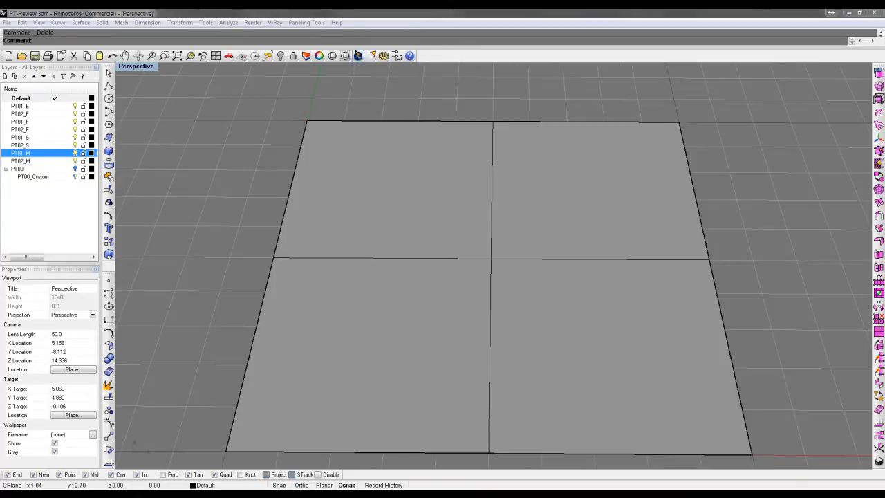
# Step: Install the PanelingTools.rhp plug-in through the Rhino plug-in options and accept the document properties
pyautogui.rightClick(358, 56)
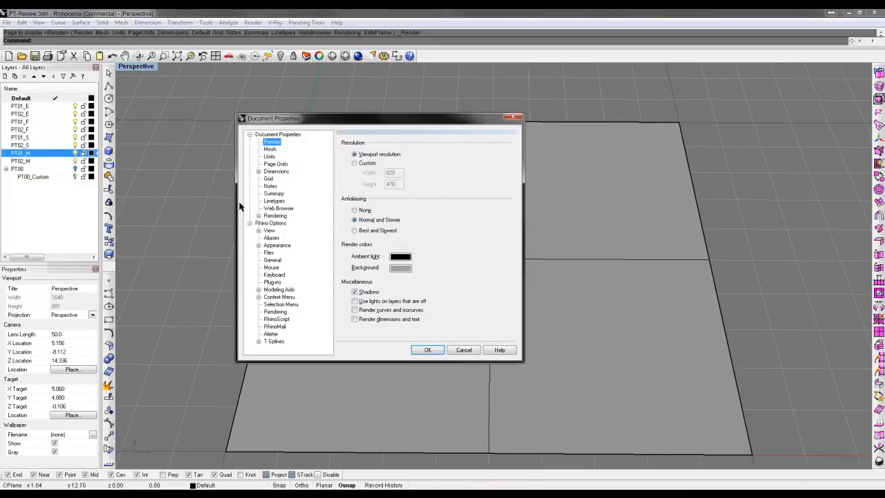
pyautogui.click(273, 282)
pyautogui.click(393, 336)
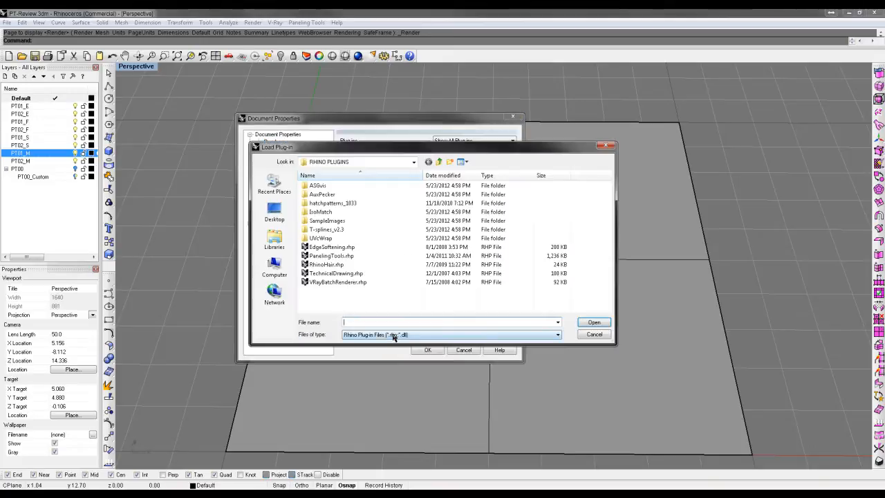
pyautogui.click(331, 255)
pyautogui.click(593, 322)
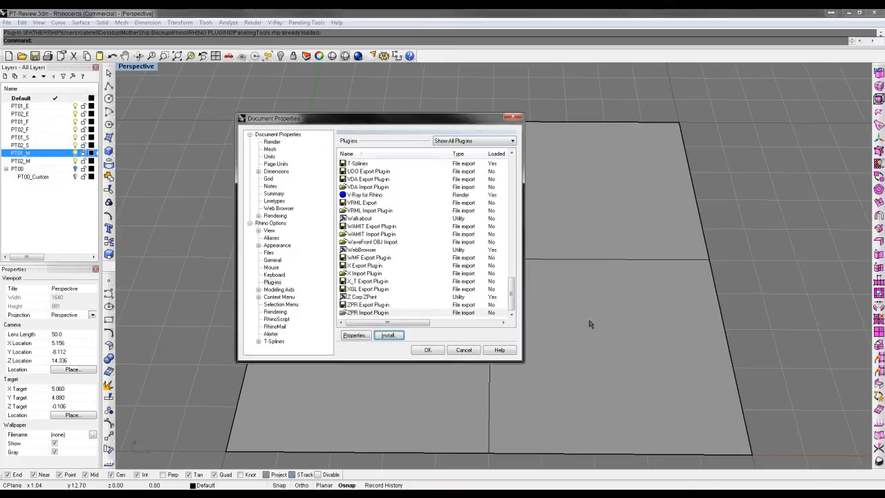
pyautogui.click(429, 349)
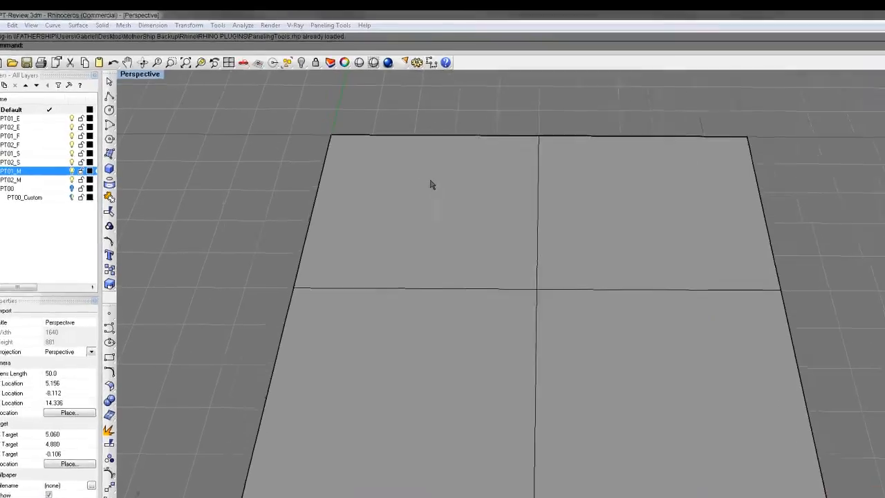
# Step: Create a Surface Domain paneling grid on the flat square surface with 10 spans in U and 10 in V
pyautogui.click(346, 135)
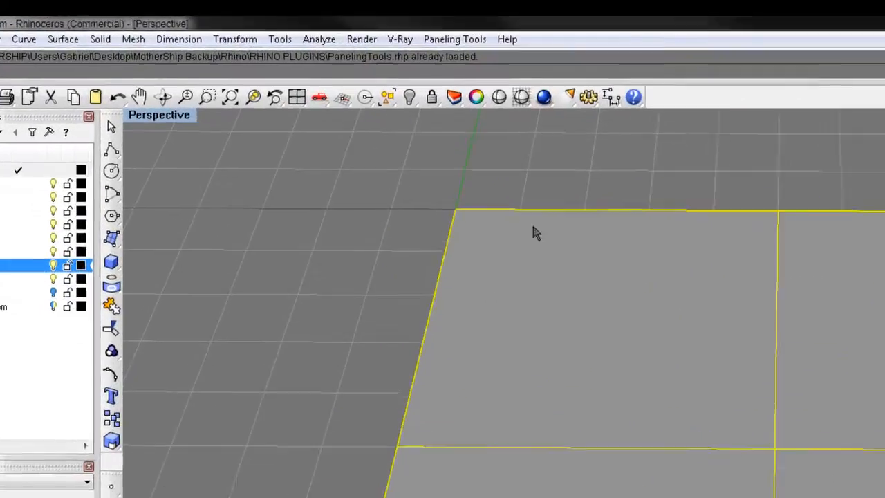
pyautogui.click(468, 41)
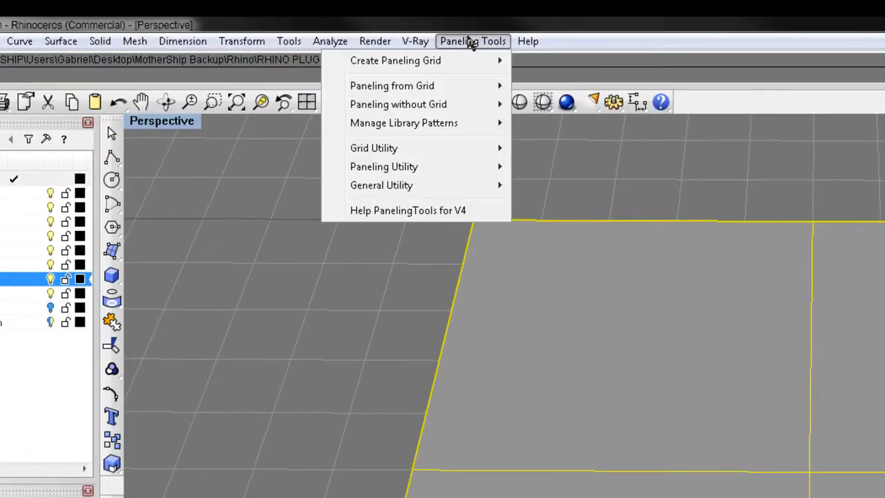
pyautogui.moveTo(463, 60)
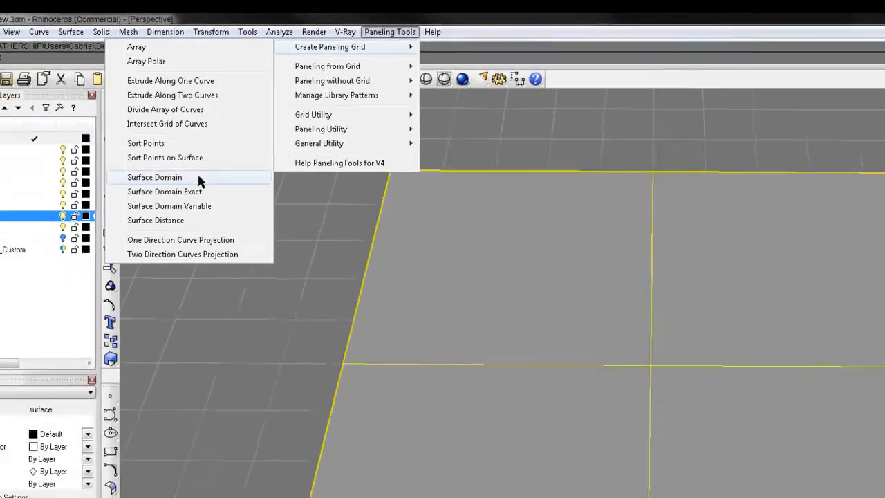
pyautogui.click(223, 231)
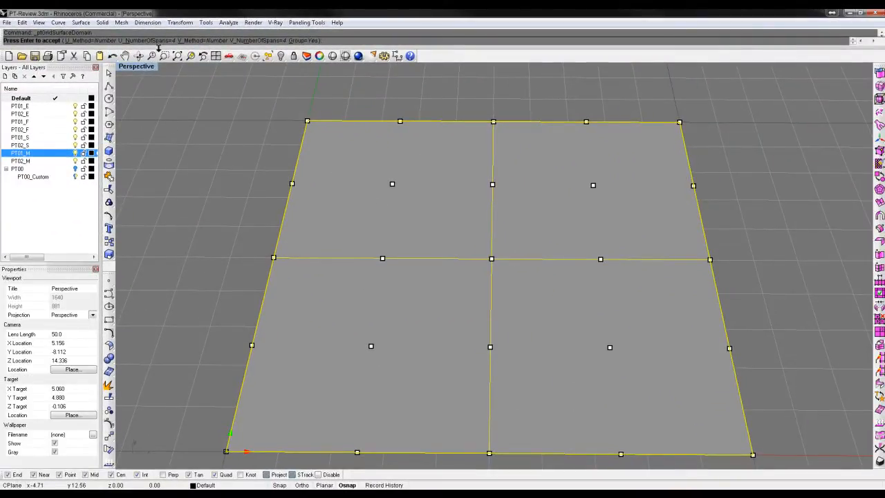
pyautogui.click(158, 41)
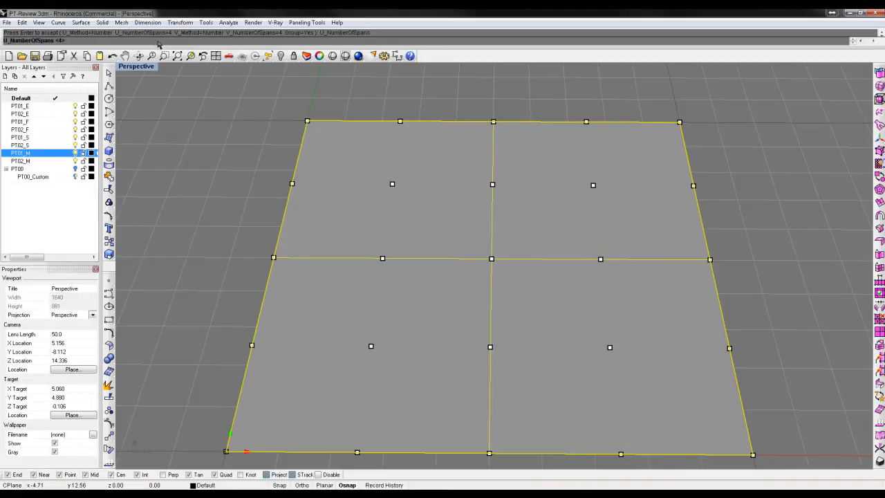
pyautogui.write('10')
pyautogui.press('Return')
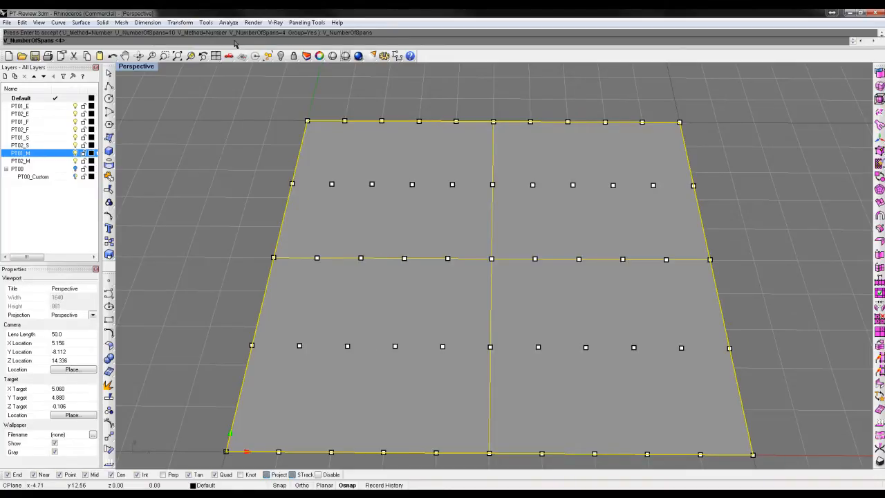
pyautogui.write('10')
pyautogui.press('Return')
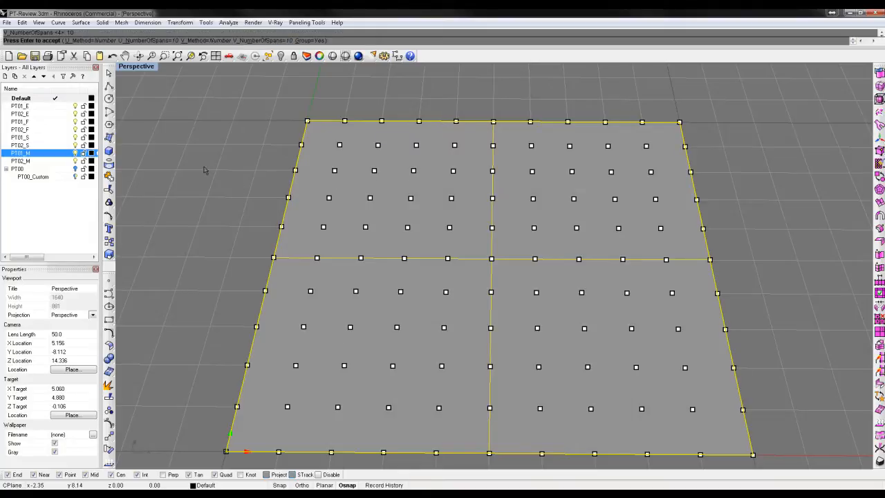
pyautogui.press('Return')
pyautogui.press('Escape')
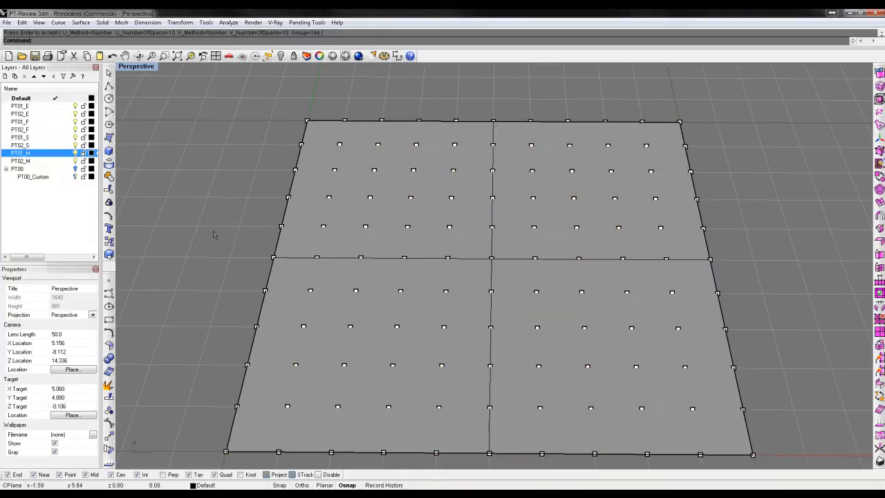
# Step: Ungroup the paneling grid, try selecting its points individually, and undo the ungrouping
pyautogui.click(280, 227)
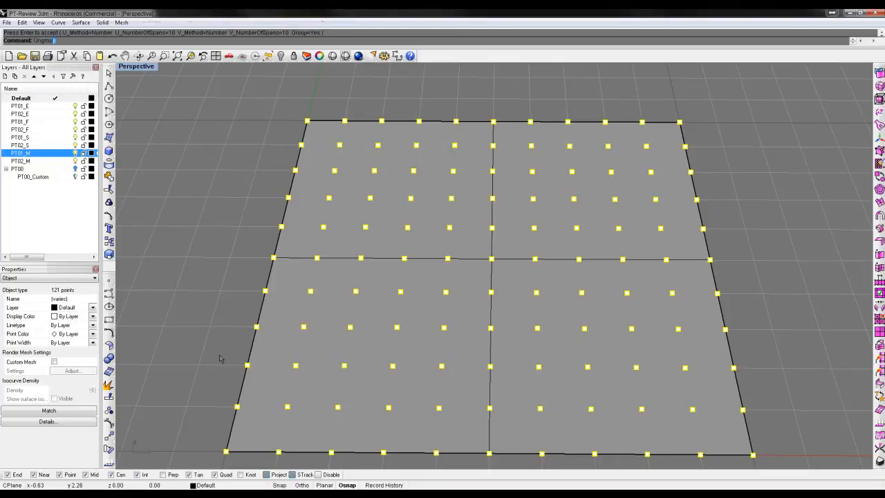
pyautogui.press('Return')
pyautogui.click(222, 130)
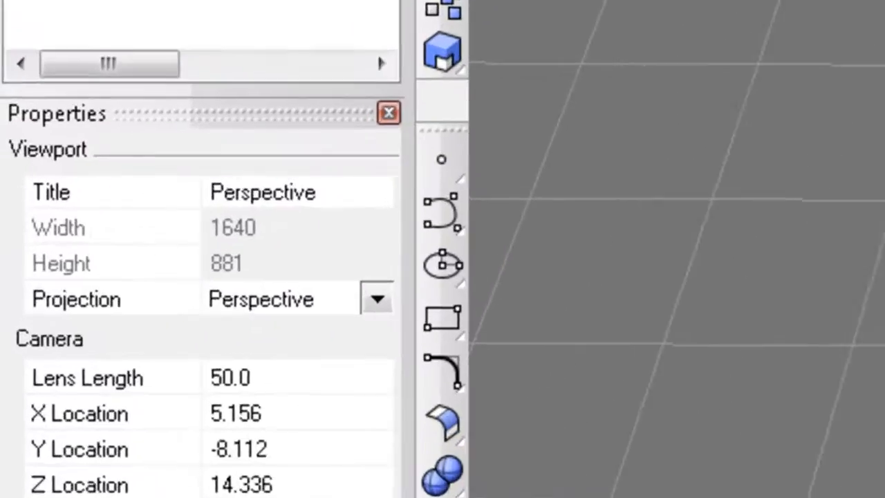
pyautogui.click(306, 121)
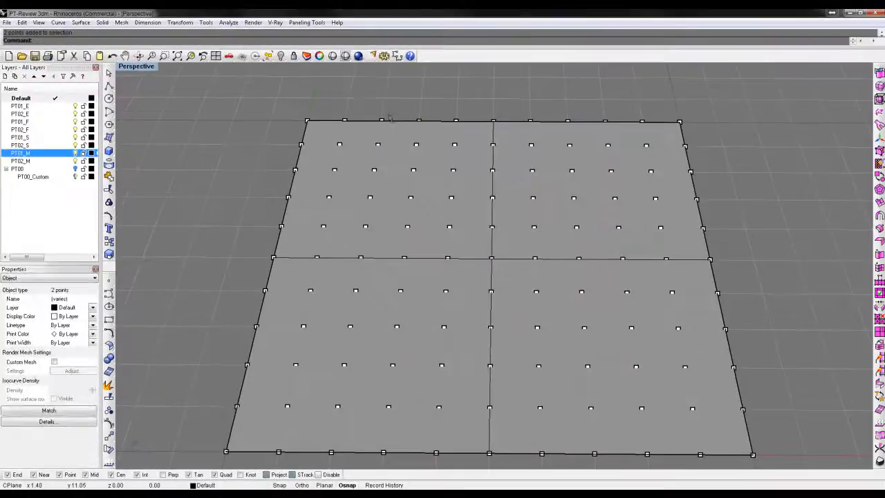
pyautogui.click(362, 106)
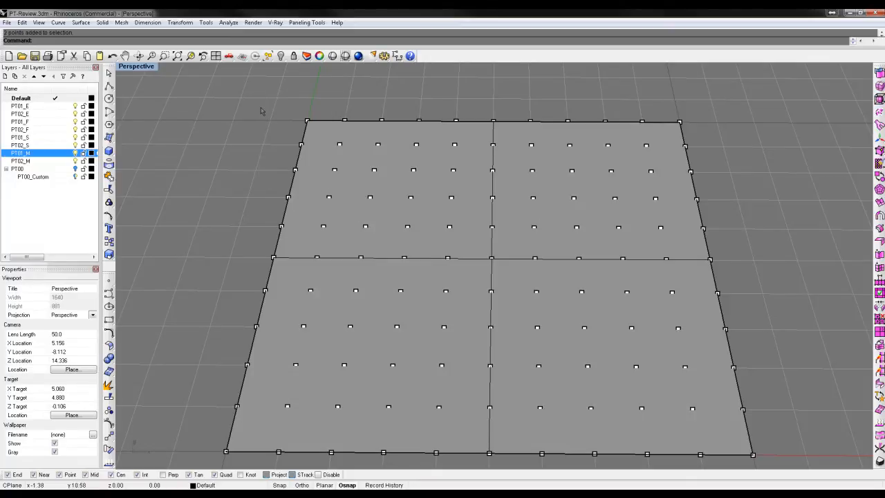
pyautogui.hotkey('ctrl', 'z')
# Step: Start 2D paneling from the grouped point grid with the flat square as its base surface
pyautogui.click(306, 121)
pyautogui.click(307, 22)
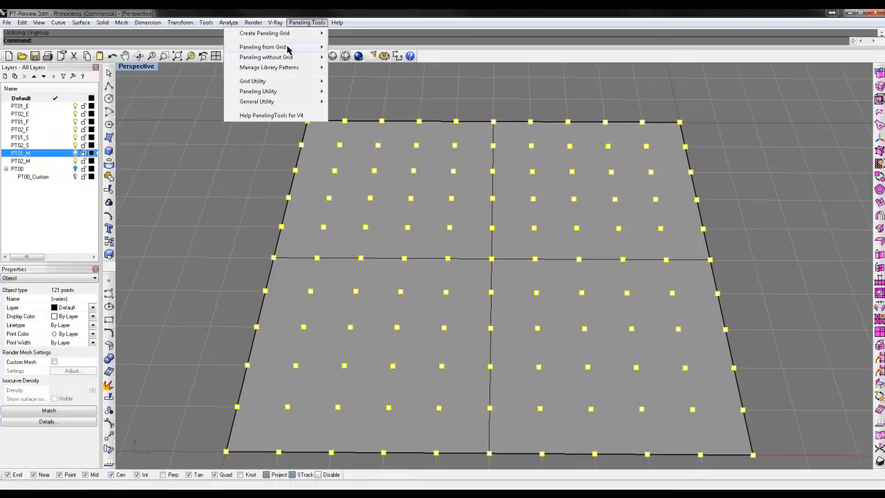
pyautogui.moveTo(287, 48)
pyautogui.moveTo(257, 48)
pyautogui.click(184, 48)
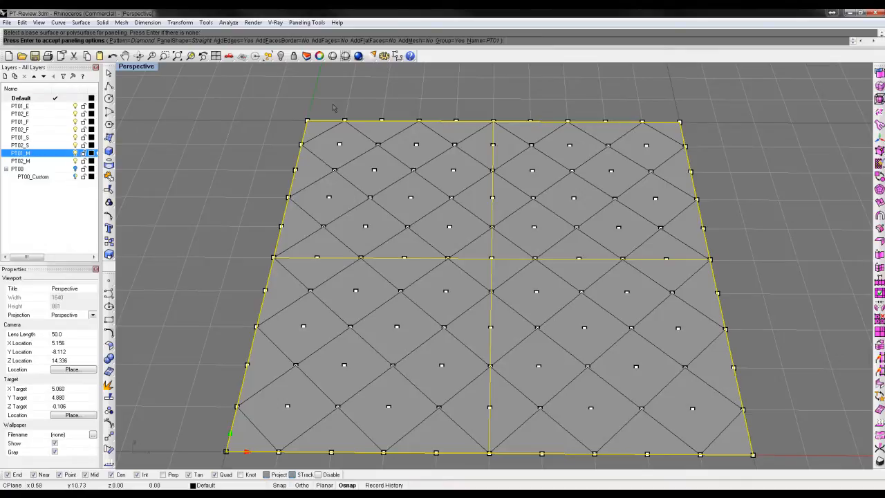
# Step: Preview the Triangular, Box and Dense patterns on the square's paneling grid
pyautogui.click(141, 41)
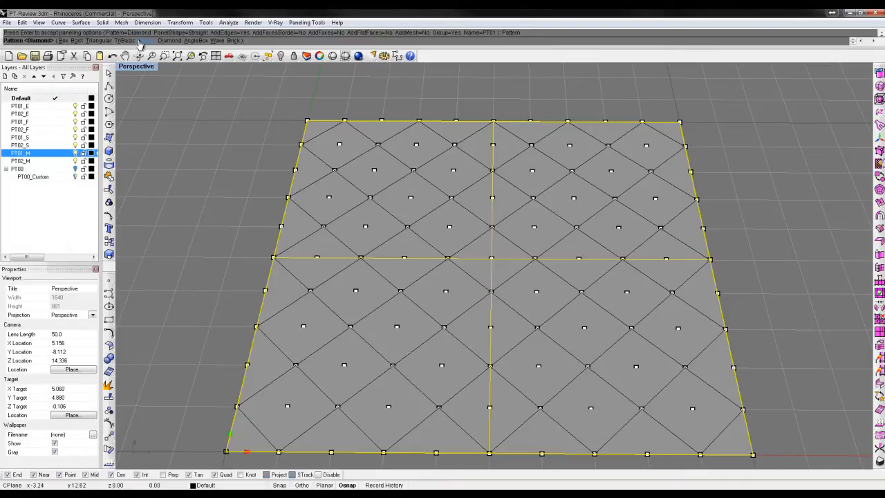
pyautogui.click(98, 41)
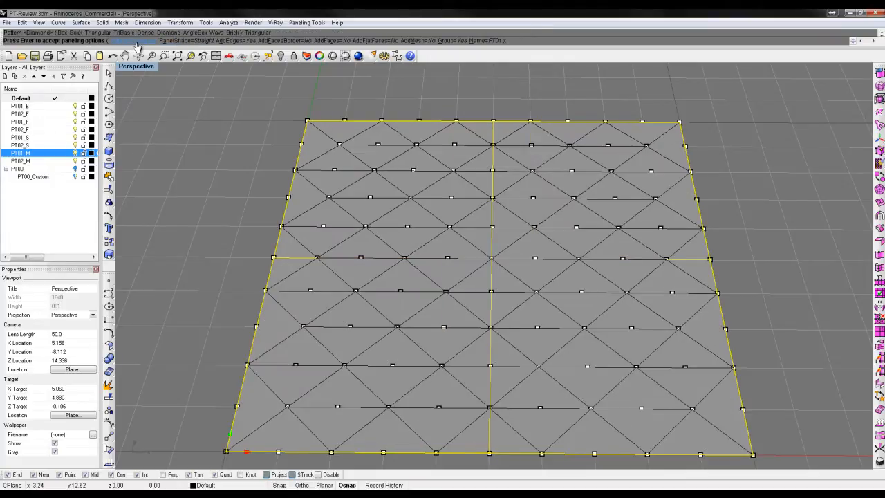
pyautogui.click(137, 41)
pyautogui.click(83, 40)
pyautogui.click(119, 42)
pyautogui.click(136, 41)
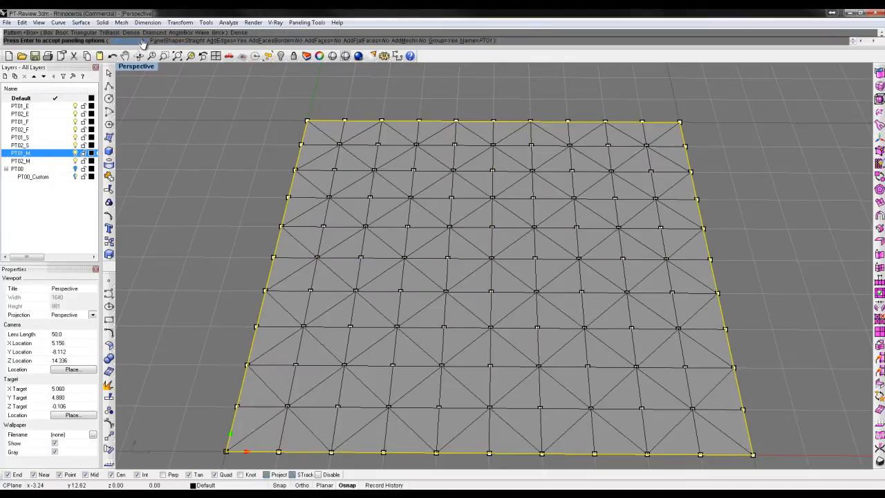
# Step: Set the paneling pattern to Wave and accept the paneling options
pyautogui.click(141, 42)
pyautogui.click(214, 41)
pyautogui.press('Return')
# Step: Select the grouped wave edge curves and create fins from them with Fin Edges, using the flat square as base surface
pyautogui.moveTo(239, 146); pyautogui.dragTo(390, 222, button='right')
pyautogui.click(391, 224)
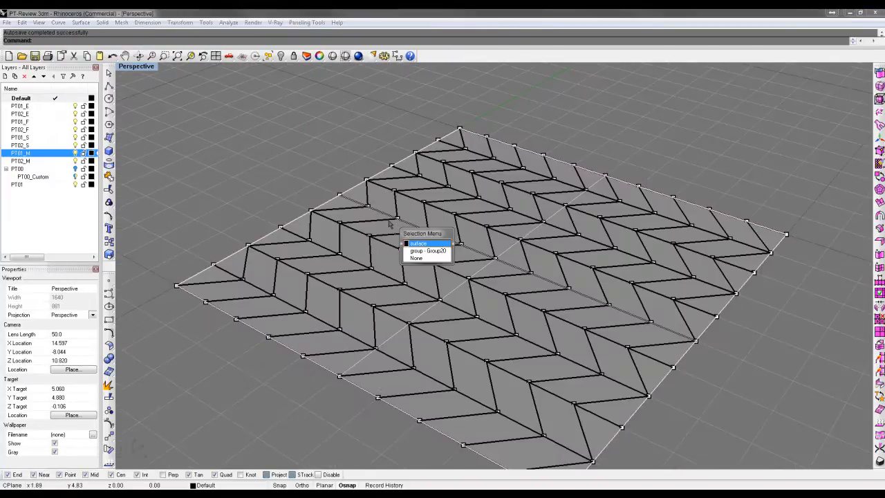
pyautogui.click(414, 243)
pyautogui.moveTo(484, 260); pyautogui.dragTo(337, 86, button='right')
pyautogui.click(306, 22)
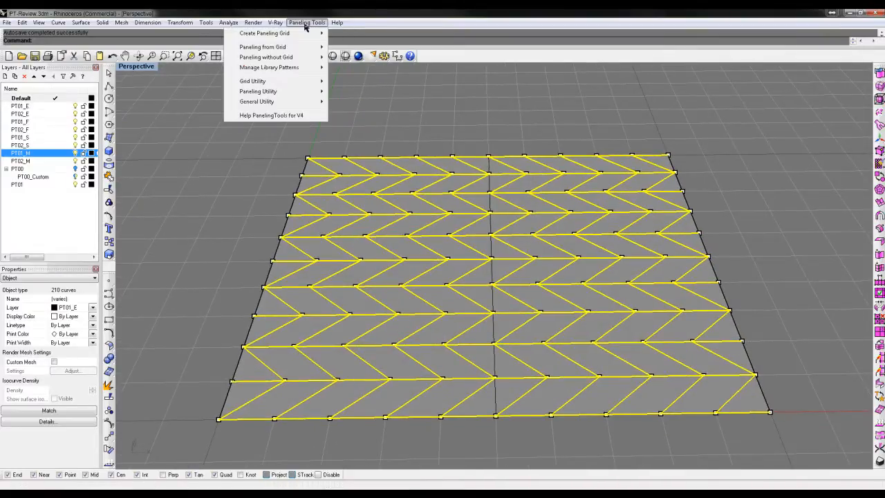
pyautogui.moveTo(263, 94)
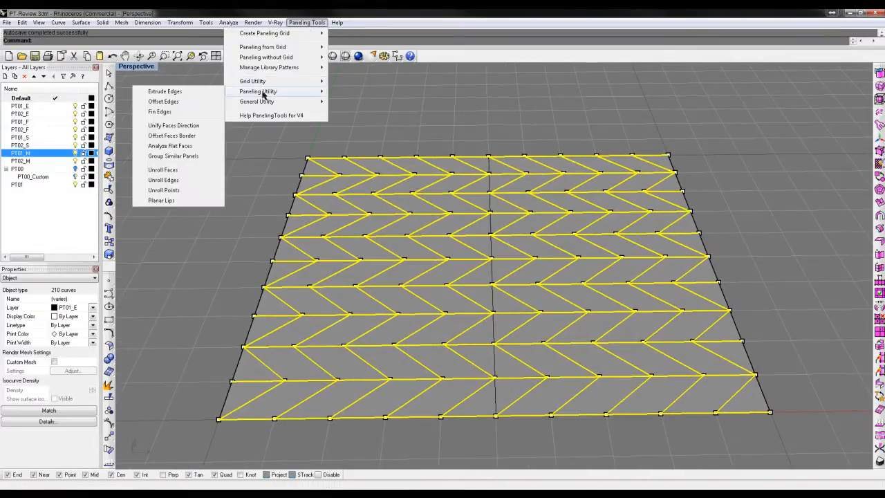
pyautogui.click(175, 113)
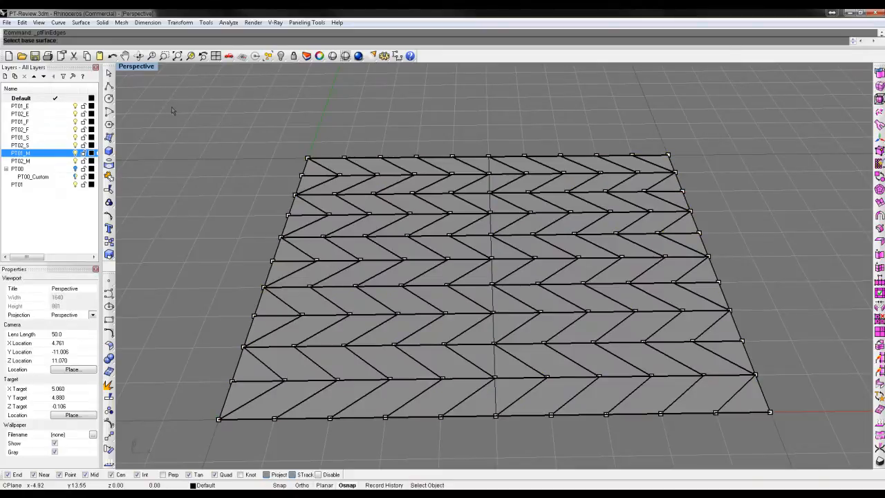
pyautogui.click(379, 183)
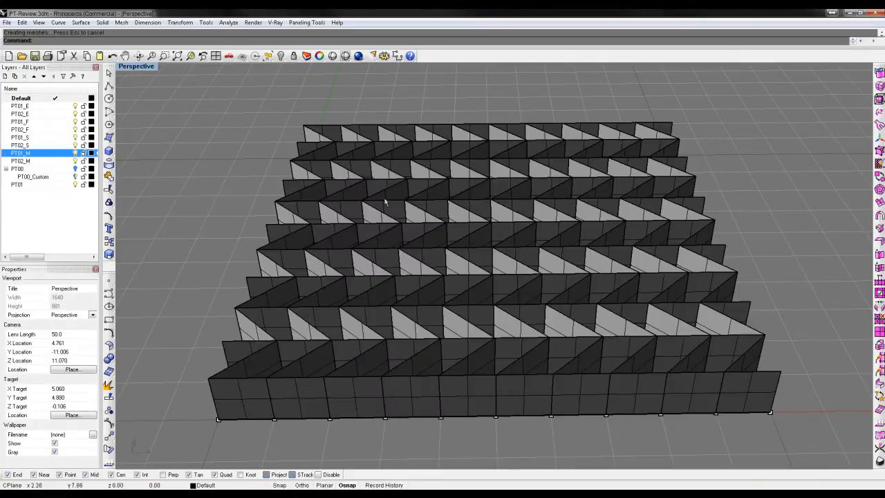
# Step: Show all hidden objects in the model
pyautogui.moveTo(385, 201); pyautogui.dragTo(444, 205, button='right')
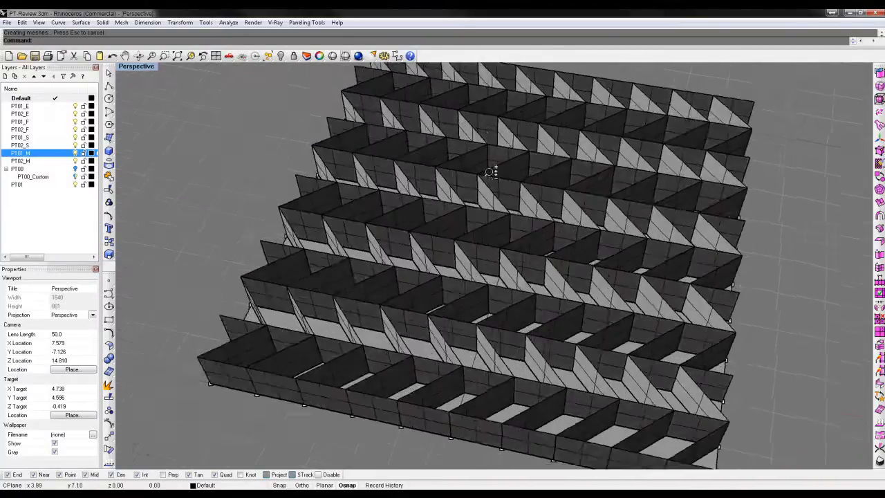
pyautogui.keyDown('ctrl'); pyautogui.moveTo(490, 172); pyautogui.dragTo(473, 245, button='right'); pyautogui.keyUp('ctrl')
pyautogui.moveTo(473, 245); pyautogui.dragTo(478, 243, button='right')
pyautogui.write('Sho')
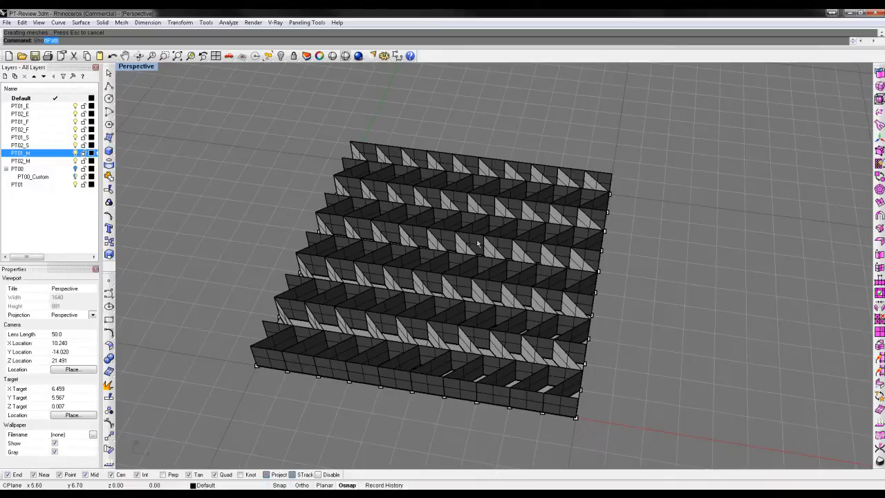
pyautogui.write('w')
pyautogui.press('Return')
pyautogui.scroll(-4, 469, 187)
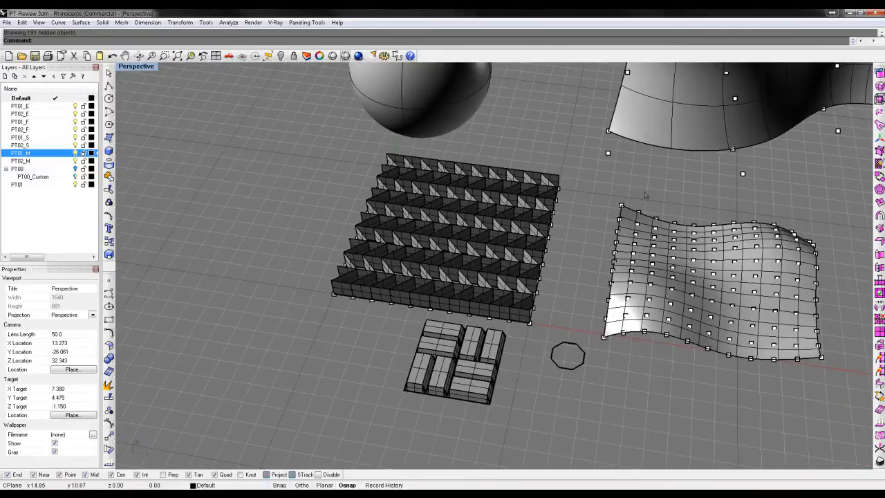
pyautogui.keyDown('shift'); pyautogui.moveTo(645, 193); pyautogui.dragTo(535, 267, button='right'); pyautogui.keyUp('shift')
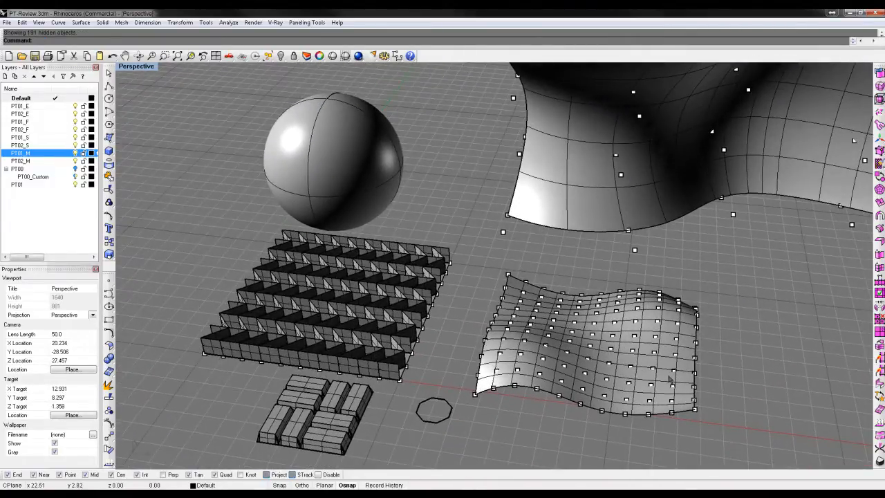
# Step: Start custom paneling from grid and pick the wavy surface's paneling point grid
pyautogui.scroll(2, 669, 378)
pyautogui.click(617, 370)
pyautogui.moveTo(563, 372)
pyautogui.mouseDown(button='right')
pyautogui.moveTo(637, 341)
pyautogui.moveTo(586, 342)
pyautogui.mouseUp(button='right')
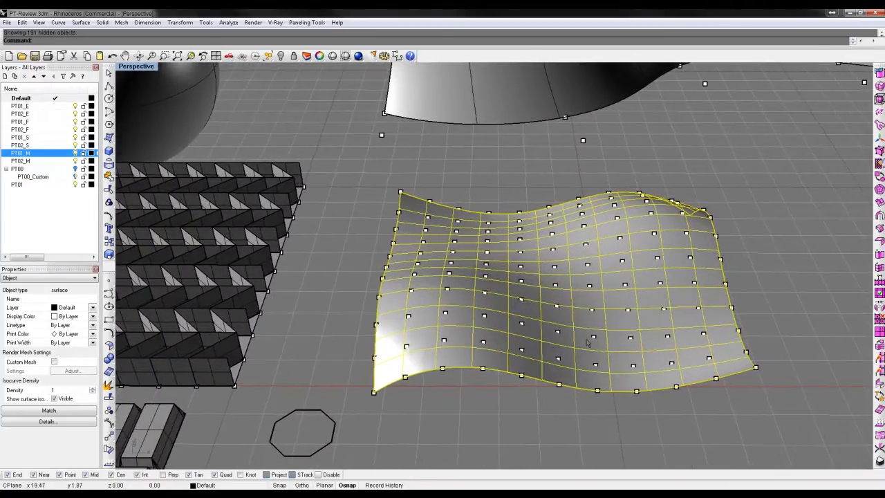
pyautogui.press('Escape')
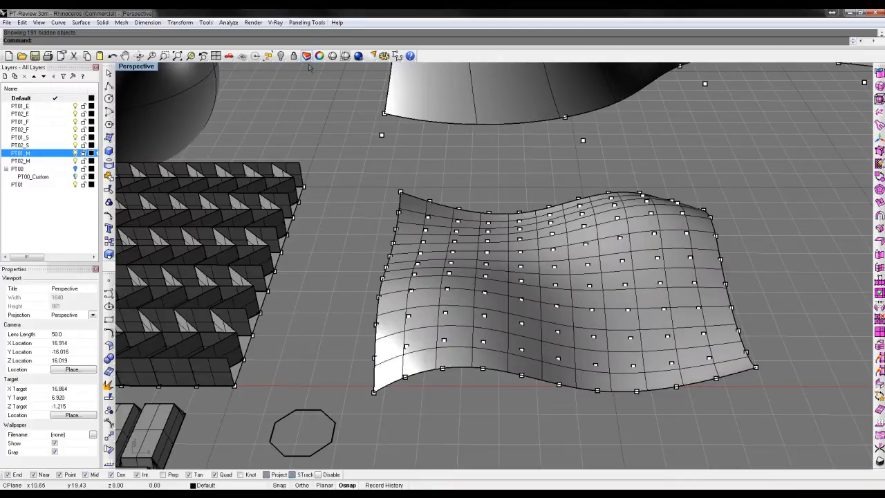
pyautogui.click(308, 24)
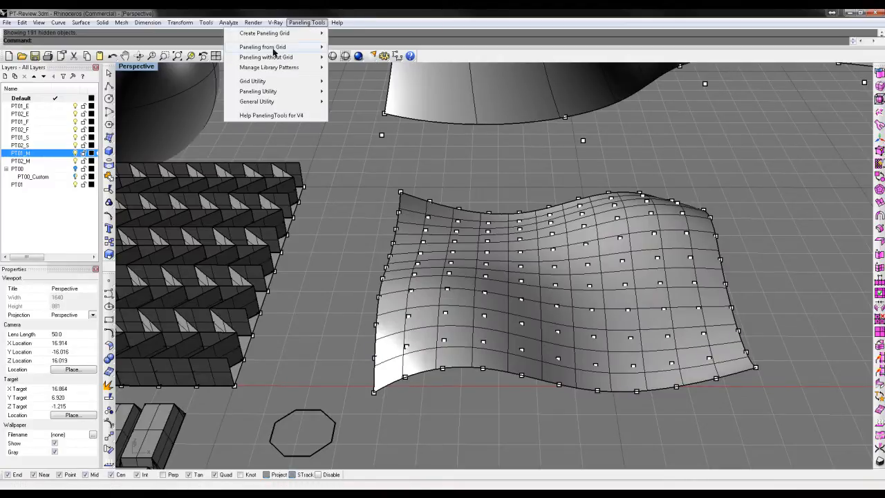
pyautogui.moveTo(269, 47)
pyautogui.click(181, 58)
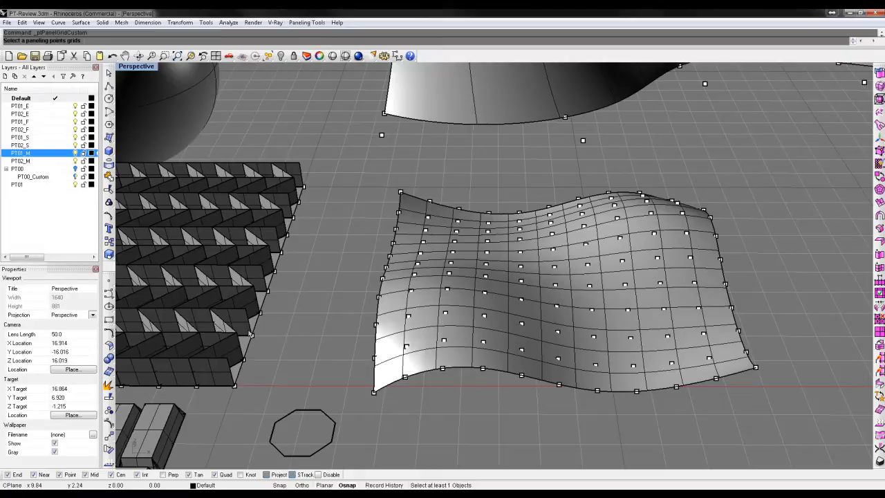
pyautogui.click(373, 392)
pyautogui.press('Return')
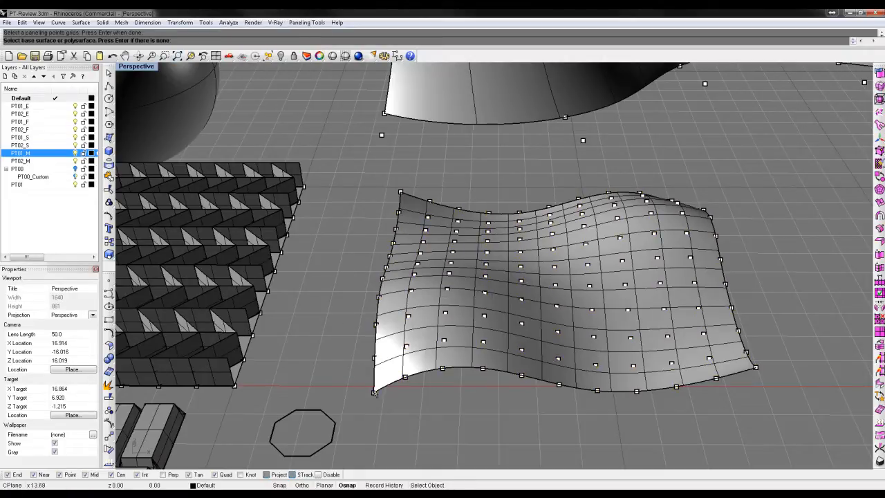
pyautogui.click(373, 393)
pyautogui.press('Return')
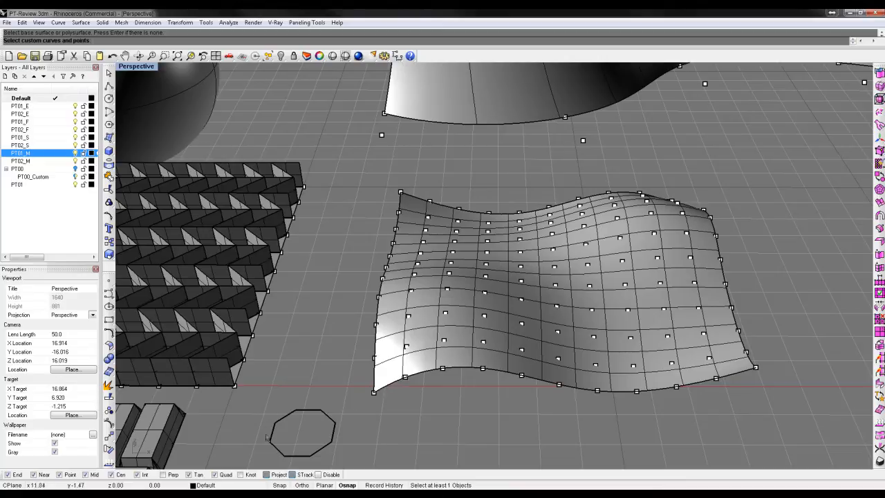
# Step: Choose the octagon curve beside the wavy surface as the custom paneling pattern
pyautogui.keyDown('shift'); pyautogui.moveTo(249, 451); pyautogui.dragTo(272, 425, button='right'); pyautogui.keyUp('shift')
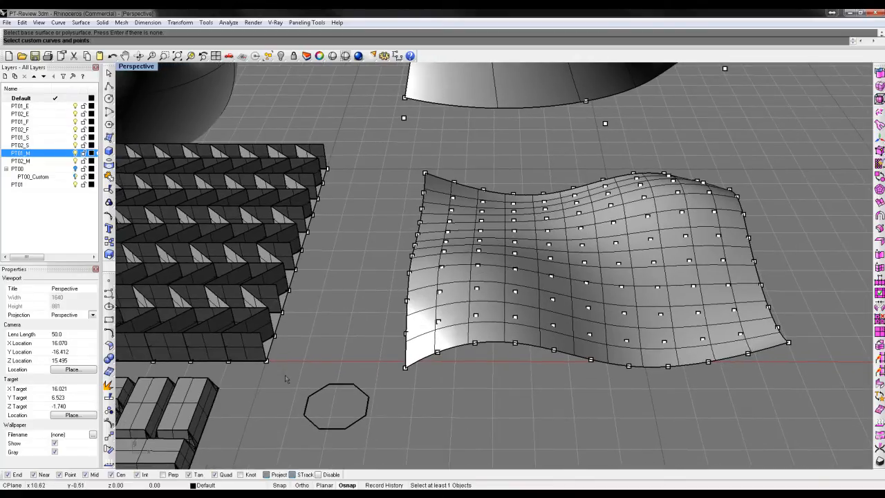
pyautogui.click(362, 421)
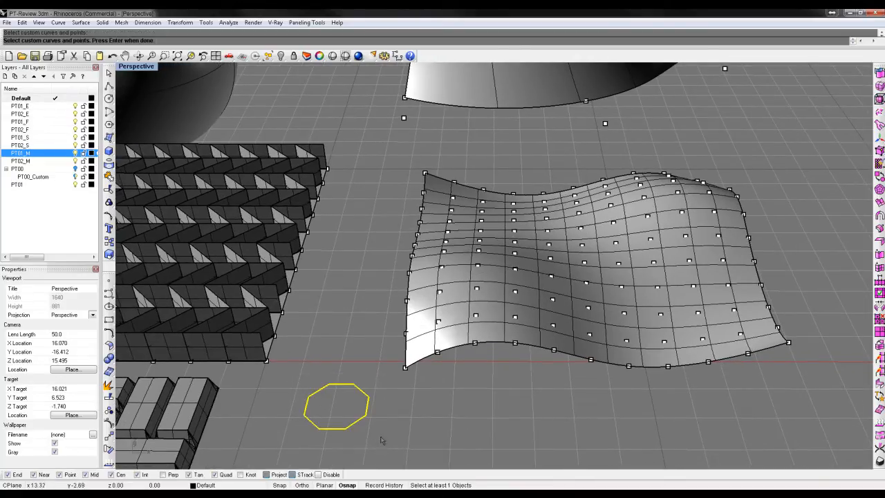
pyautogui.press('Return')
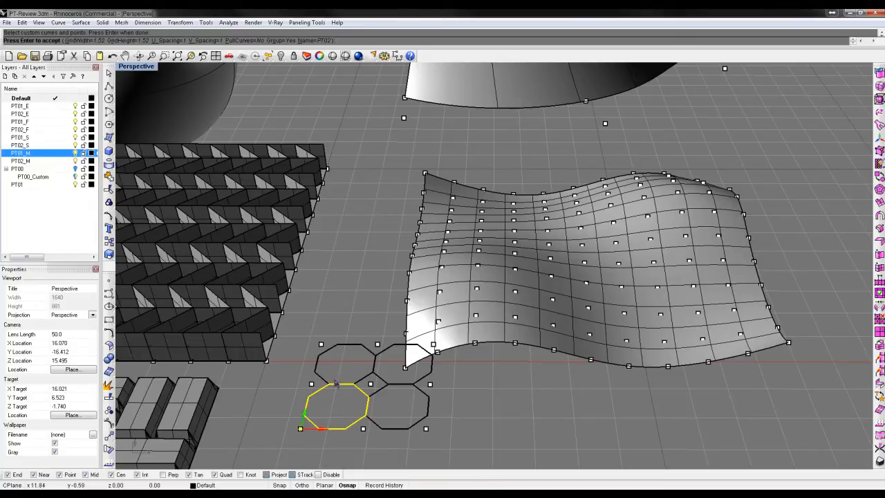
# Step: Try a U spacing and V spacing of 2 for the octagon pattern
pyautogui.click(172, 41)
pyautogui.write('2')
pyautogui.press('Return')
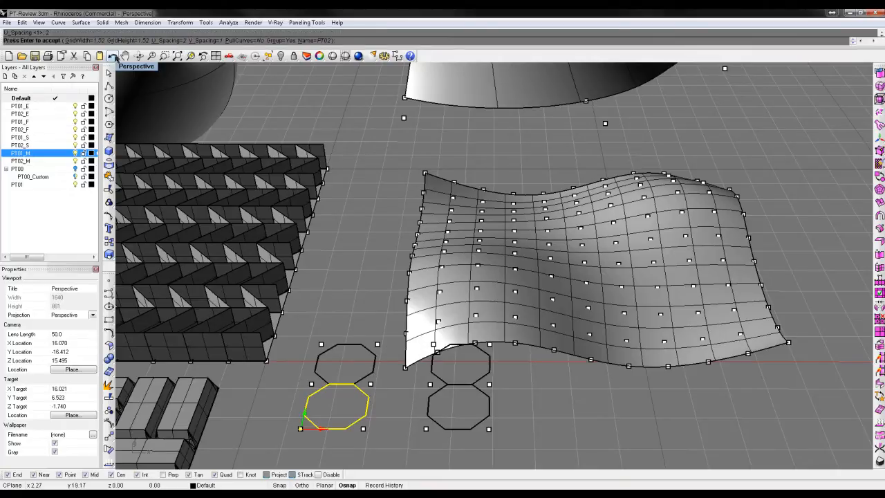
pyautogui.click(208, 41)
pyautogui.write('2')
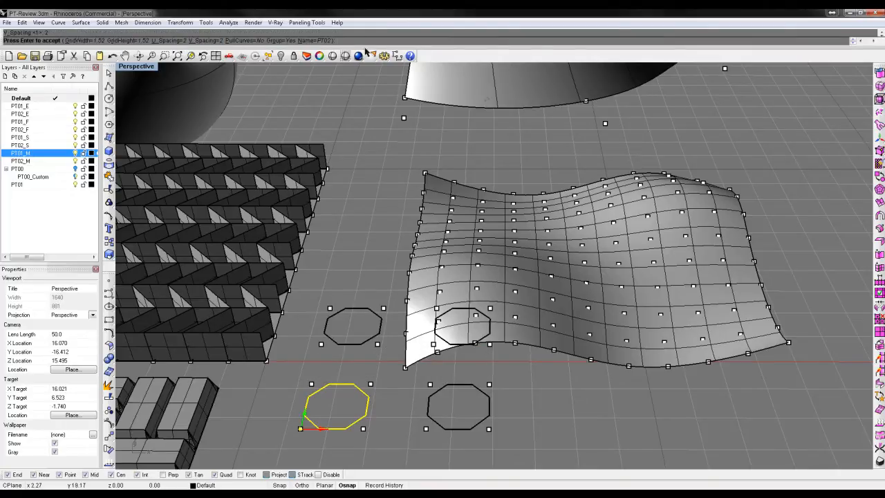
pyautogui.press('Return')
# Step: Set the pattern's U and V spacing to 1 and create the octagon paneling on the wavy surface
pyautogui.click(196, 40)
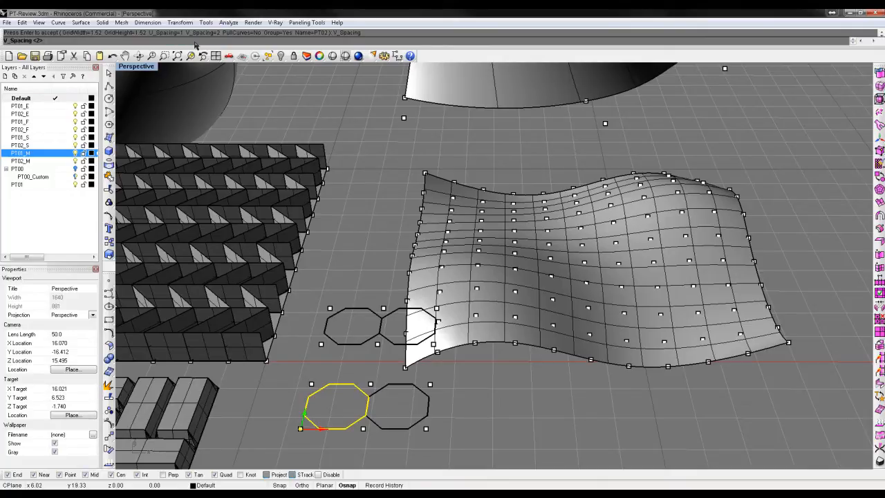
pyautogui.write('1')
pyautogui.press('Return')
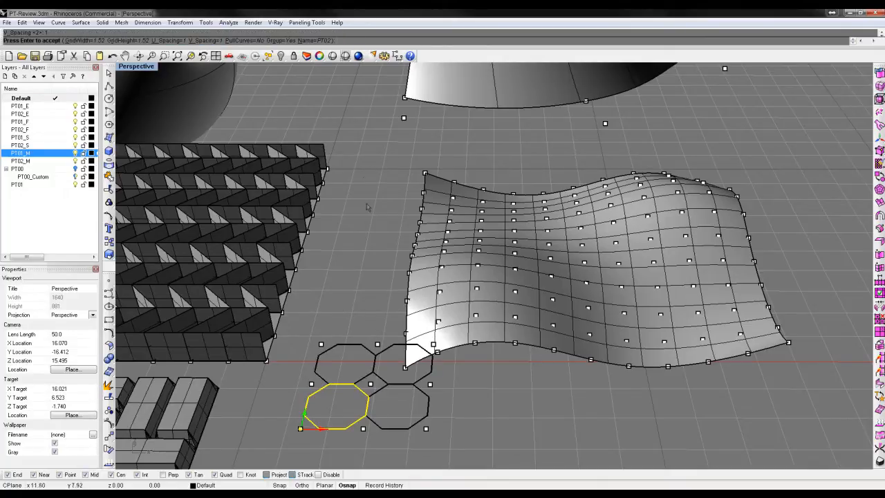
pyautogui.press('Return')
pyautogui.moveTo(369, 210); pyautogui.dragTo(575, 242, button='right')
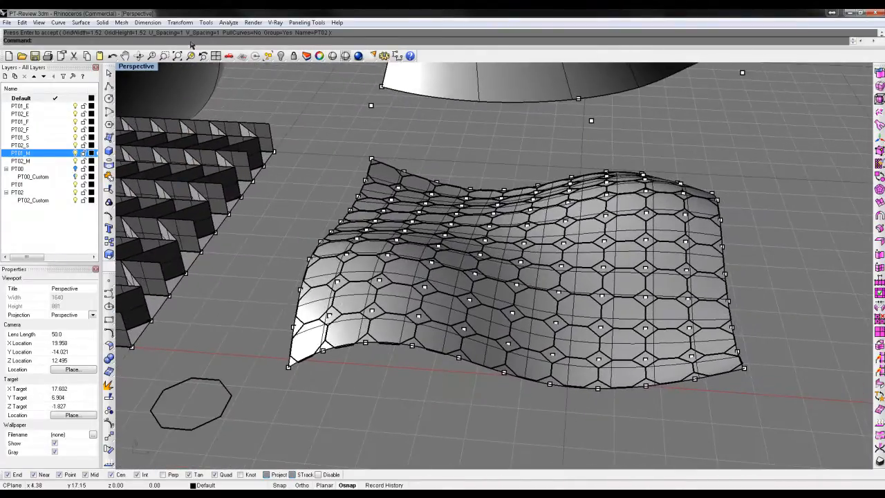
# Step: Create fins from the octagon paneling curves on the wavy surface with Fin Edges
pyautogui.click(307, 22)
pyautogui.moveTo(256, 89)
pyautogui.click(172, 113)
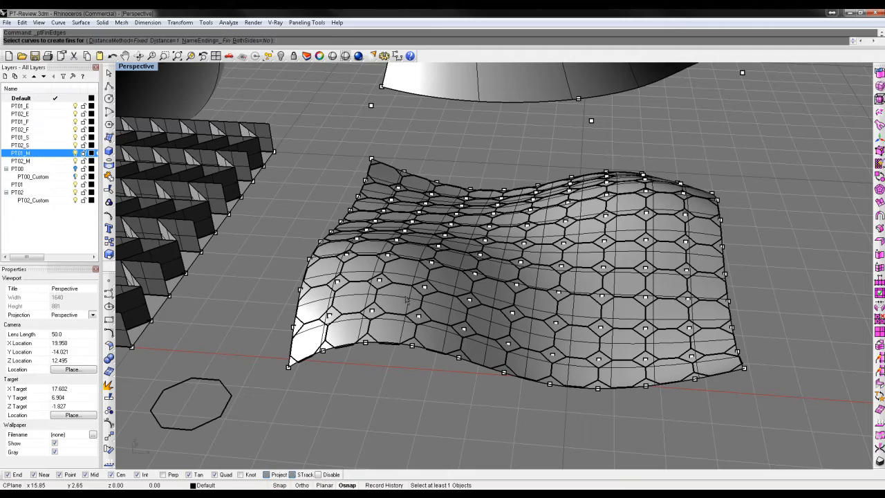
pyautogui.moveTo(515, 314); pyautogui.dragTo(484, 282, button='right')
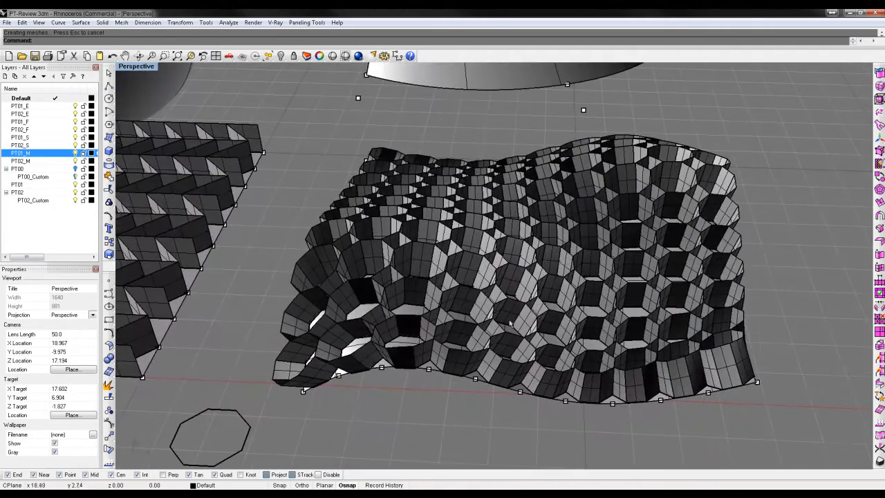
# Step: Examine the octagonal fins on the wavy surface up close and alongside the paneled square
pyautogui.scroll(9, 361, 327)
pyautogui.scroll(-5, 365, 301)
pyautogui.scroll(-6, 484, 282)
pyautogui.moveTo(429, 276); pyautogui.dragTo(448, 264, button='right')
pyautogui.keyDown('shift'); pyautogui.moveTo(408, 232); pyautogui.dragTo(548, 311, button='right'); pyautogui.keyUp('shift')
pyautogui.scroll(-1, 411, 250)
pyautogui.scroll(-2, 485, 277)
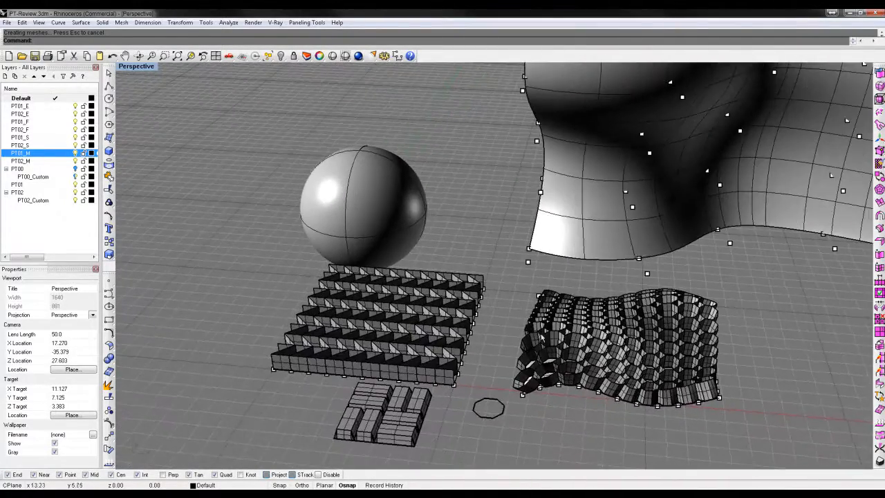
pyautogui.scroll(6, 681, 302)
pyautogui.scroll(-5, 681, 302)
pyautogui.scroll(1, 715, 113)
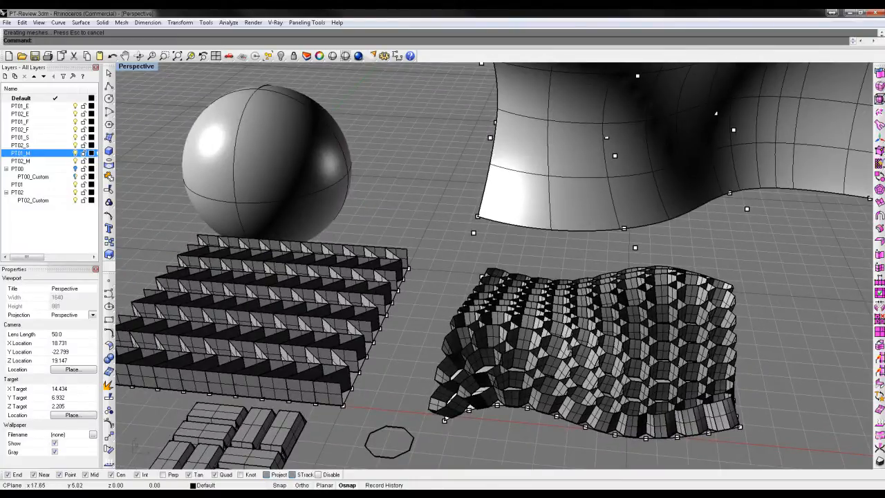
# Step: Inspect the beveled block module in front of the flat paneled square
pyautogui.keyDown('shift'); pyautogui.moveTo(242, 462); pyautogui.dragTo(321, 394, button='right'); pyautogui.keyUp('shift')
pyautogui.click(322, 396)
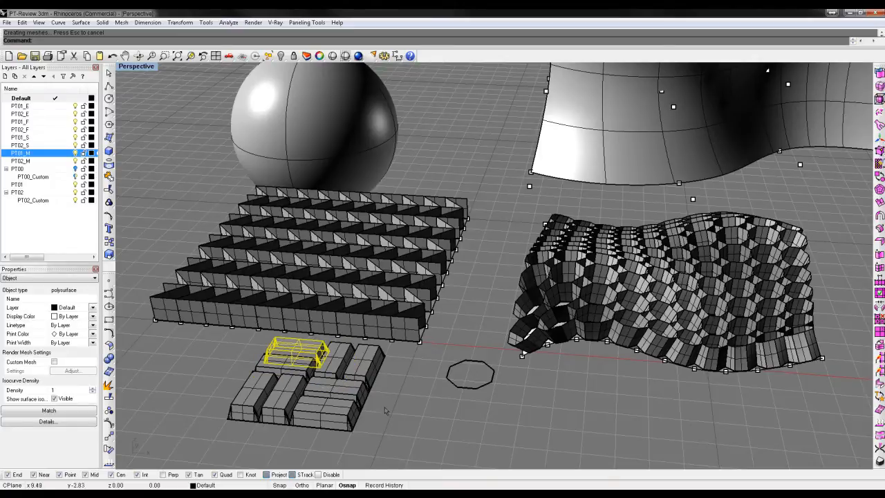
pyautogui.scroll(-6, 470, 190)
pyautogui.keyDown('shift'); pyautogui.moveTo(515, 290); pyautogui.dragTo(512, 366, button='right'); pyautogui.keyUp('shift')
pyautogui.press('Escape')
# Step: Delete the point grid that is offset from the large curved surface
pyautogui.keyDown('ctrl'); pyautogui.moveTo(532, 327); pyautogui.dragTo(533, 238, button='right'); pyautogui.keyUp('ctrl')
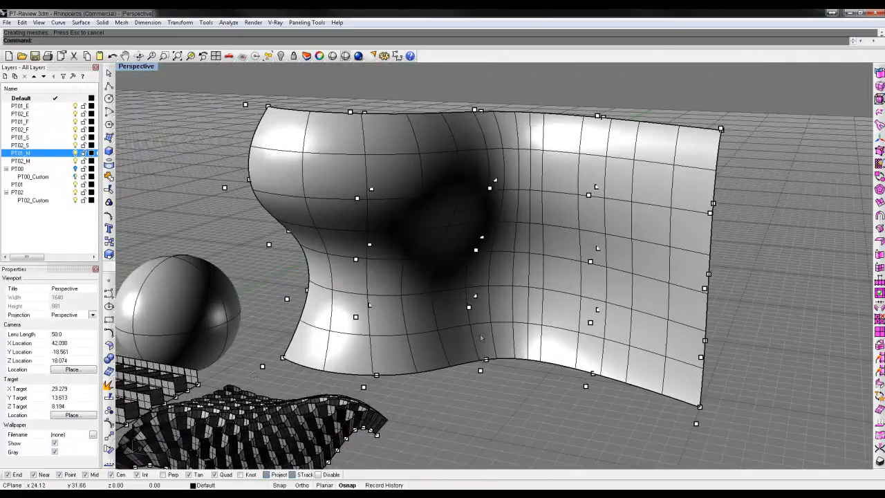
pyautogui.click(262, 367)
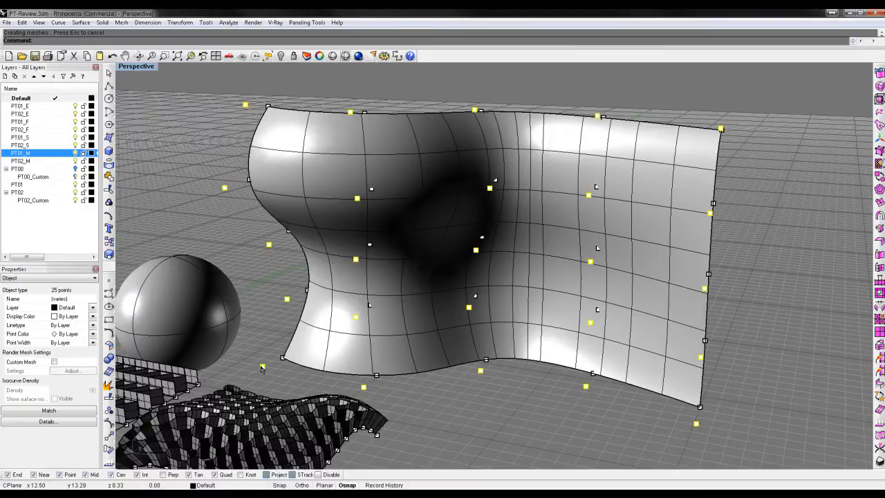
pyautogui.press('Delete')
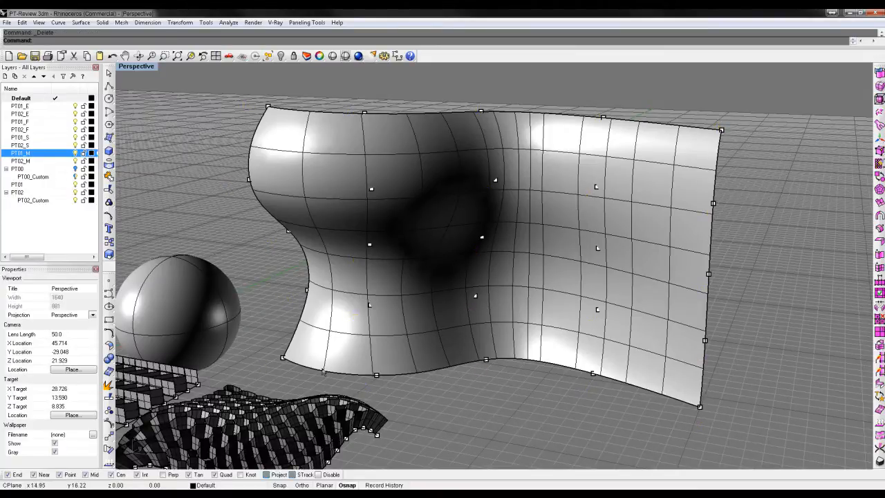
# Step: Offset the point grid lying on the large curved surface with Offset Points, using that surface as the base
pyautogui.keyDown('shift'); pyautogui.moveTo(610, 324); pyautogui.dragTo(644, 354, button='right'); pyautogui.keyUp('shift')
pyautogui.click(691, 324)
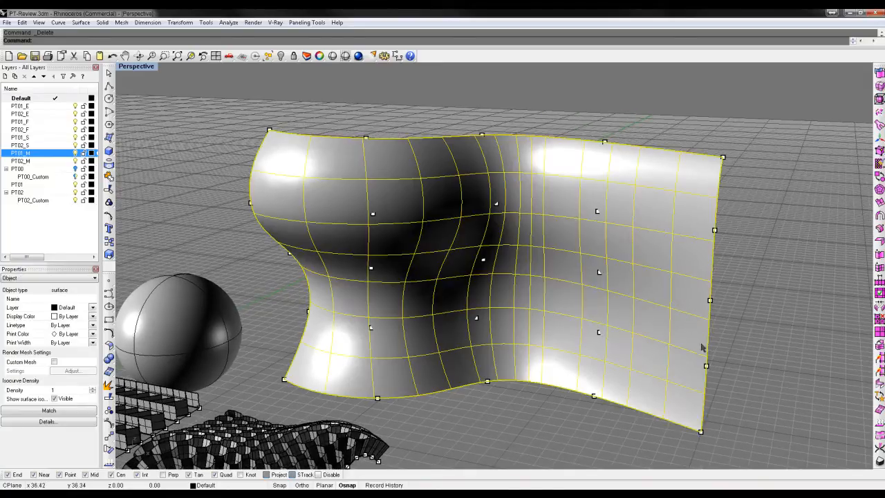
pyautogui.click(711, 300)
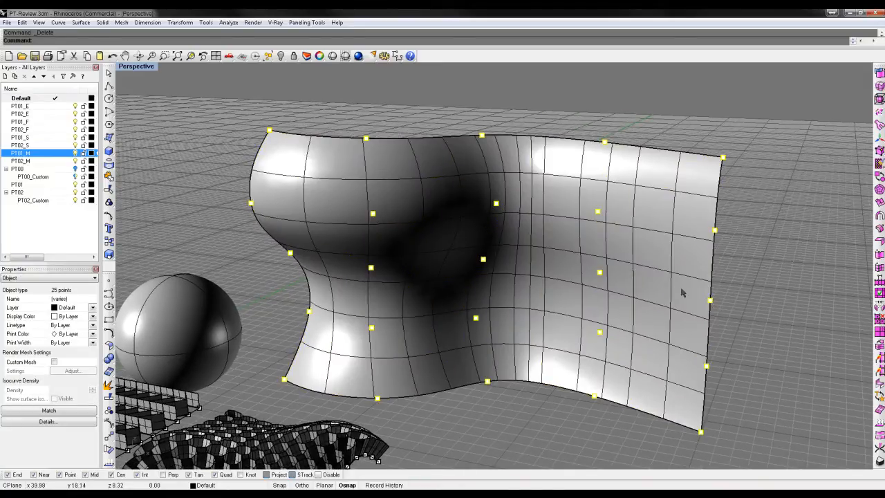
pyautogui.scroll(-1, 287, 190)
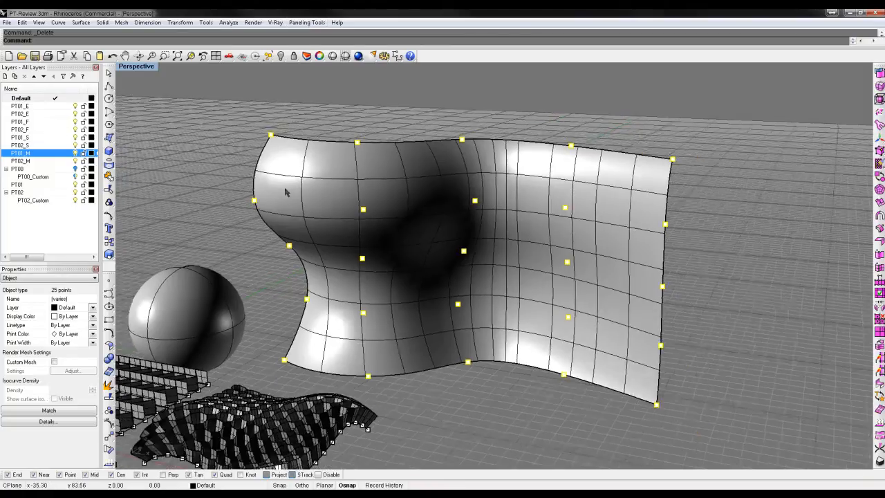
pyautogui.scroll(-1, 286, 191)
pyautogui.keyDown('shift'); pyautogui.moveTo(276, 221); pyautogui.dragTo(340, 211, button='right'); pyautogui.keyUp('shift')
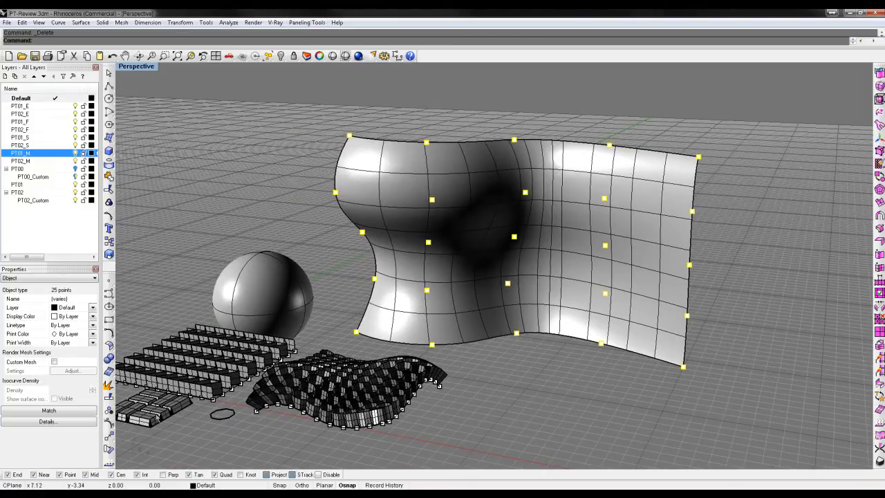
pyautogui.scroll(3, 598, 199)
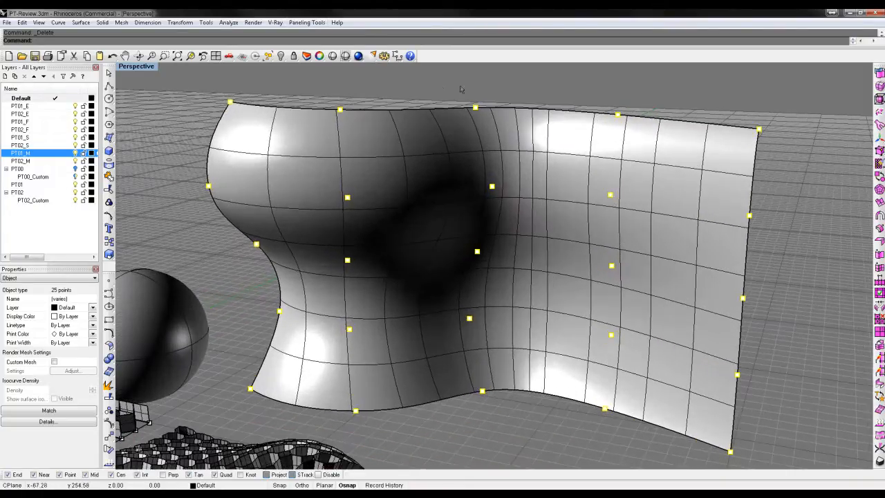
pyautogui.click(307, 22)
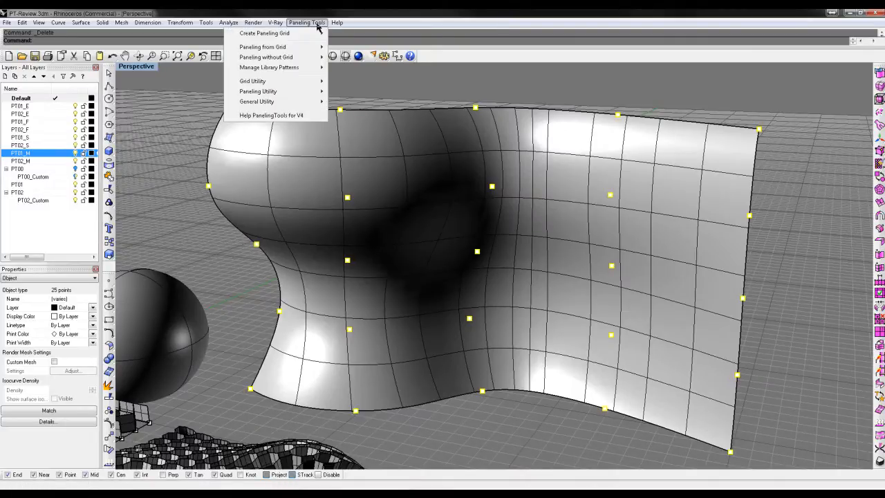
pyautogui.moveTo(260, 83)
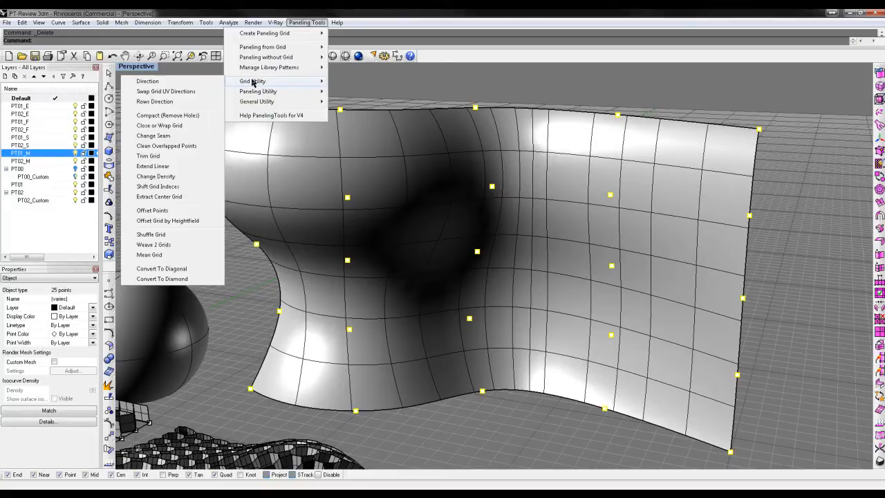
pyautogui.click(172, 210)
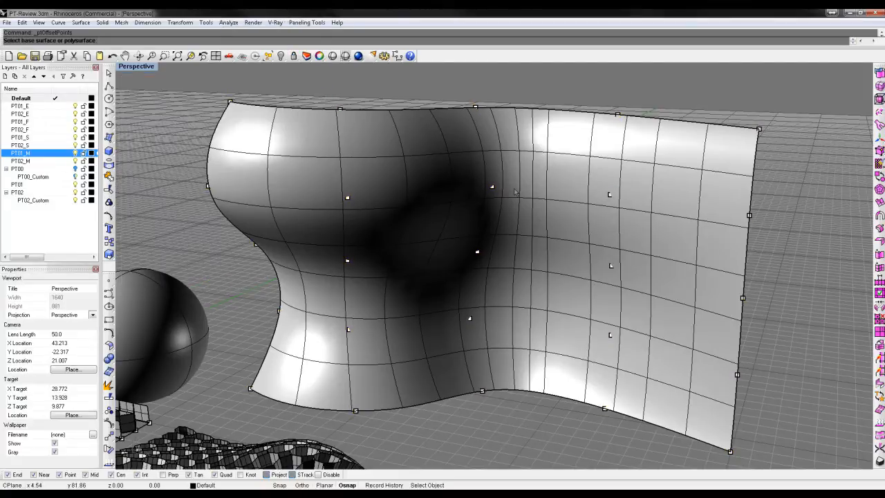
pyautogui.click(677, 270)
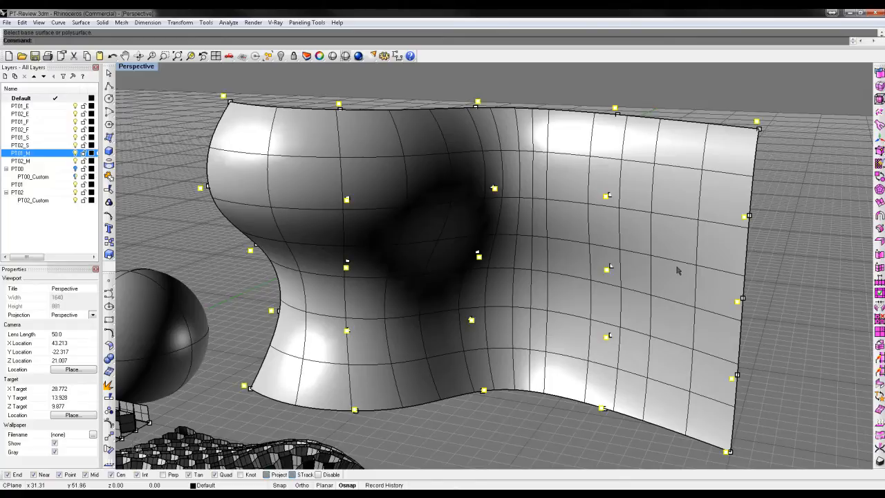
# Step: Rotate the offset point grid around its lower corner point, away from the large curved surface
pyautogui.moveTo(622, 270); pyautogui.dragTo(677, 354, button='right')
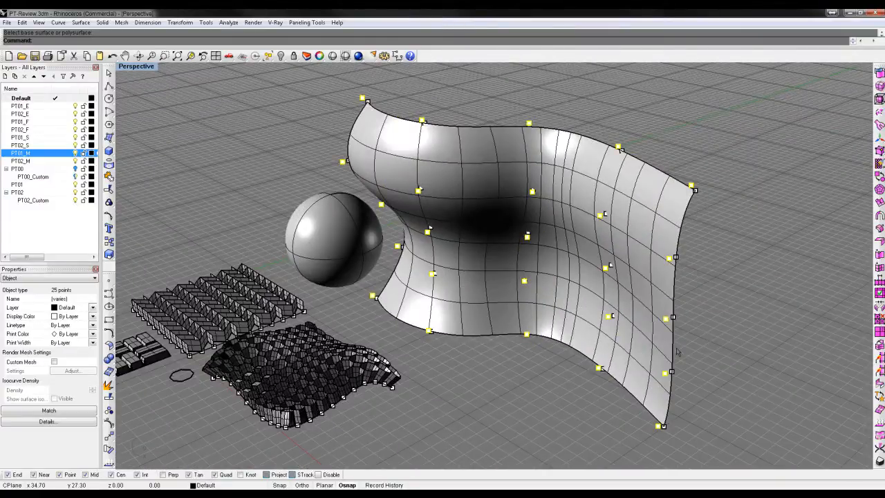
pyautogui.write('copy')
pyautogui.press('Return')
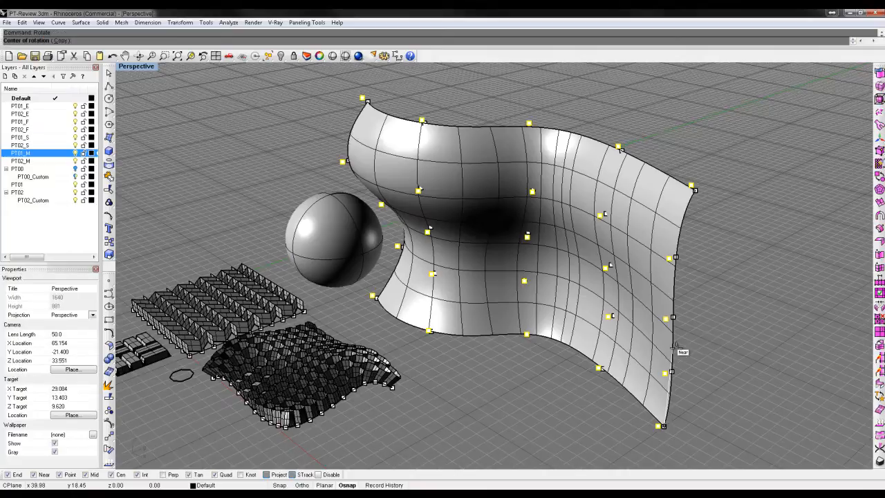
pyautogui.click(660, 425)
pyautogui.click(765, 423)
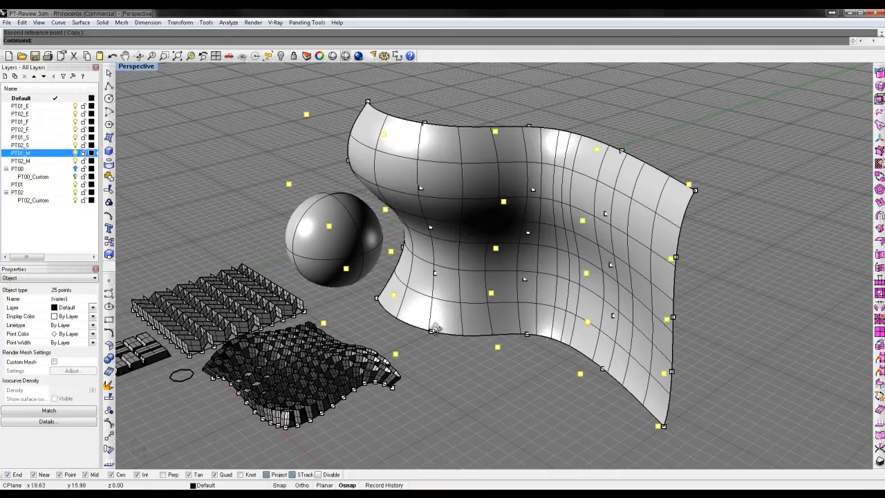
# Step: Hide everything except the large curved surface, its two point grids and the beveled block module
pyautogui.moveTo(765, 423); pyautogui.dragTo(480, 277, button='right')
pyautogui.scroll(-5, 602, 403)
pyautogui.moveTo(602, 403); pyautogui.dragTo(470, 373, button='right')
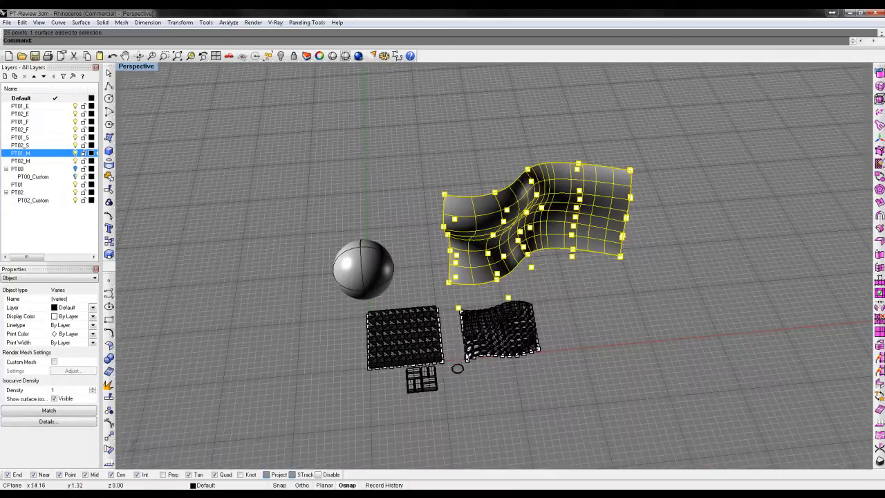
pyautogui.scroll(5, 456, 387)
pyautogui.keyDown('shift'); pyautogui.click(359, 377); pyautogui.keyUp('shift')
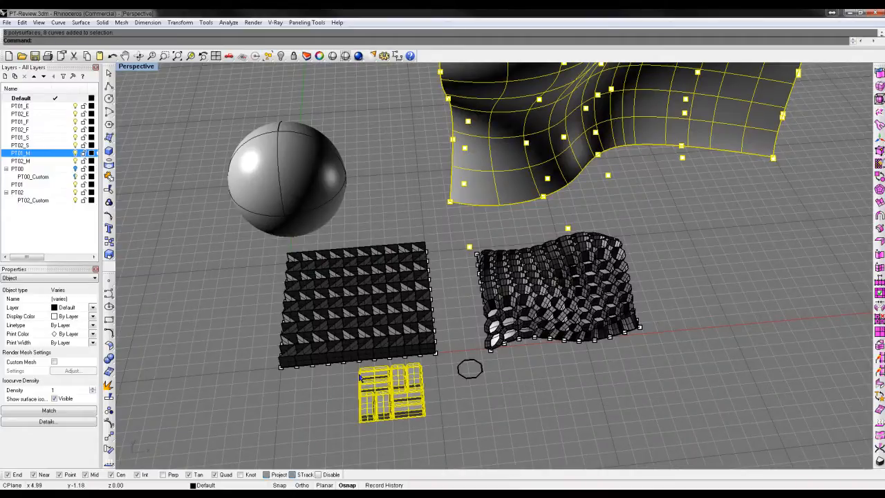
pyautogui.press('Return')
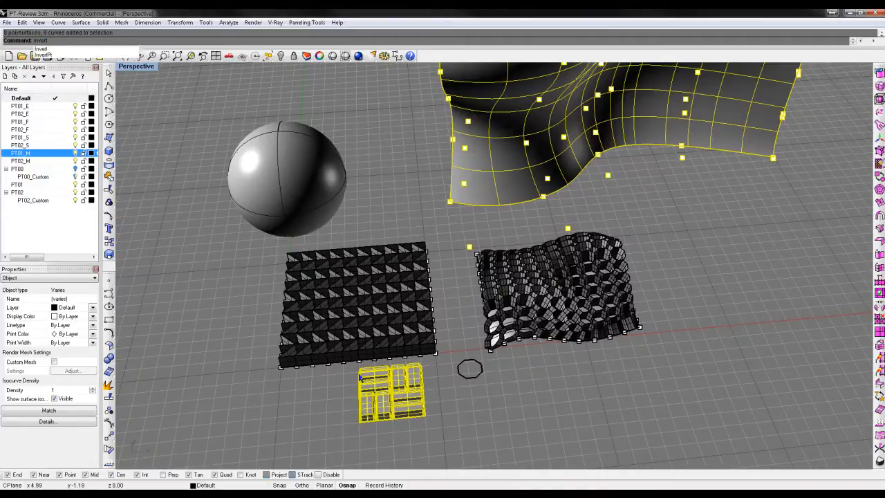
pyautogui.hotkey('ctrl', 'h')
pyautogui.moveTo(360, 377); pyautogui.dragTo(413, 194, button='right')
pyautogui.scroll(3, 412, 194)
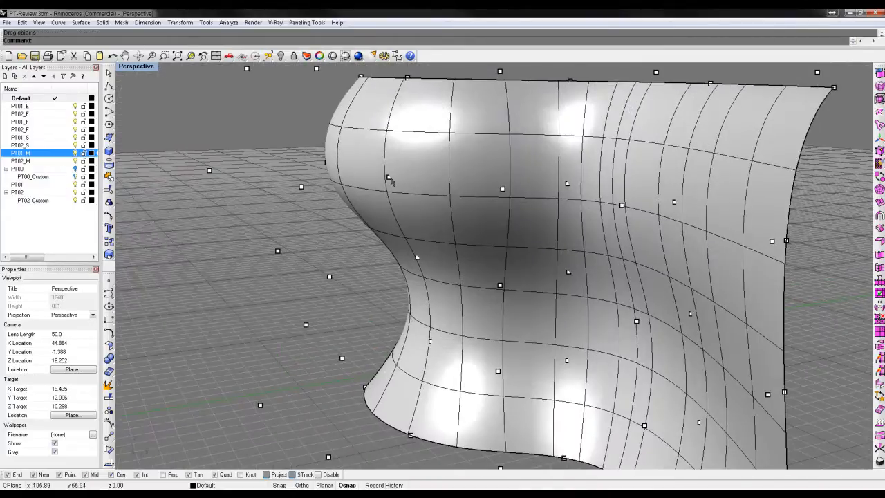
# Step: Bend the offset point grid in the Top view, with the spine starting where the two grids meet, curving it further away from the large surface
pyautogui.click(388, 179)
pyautogui.click(429, 207)
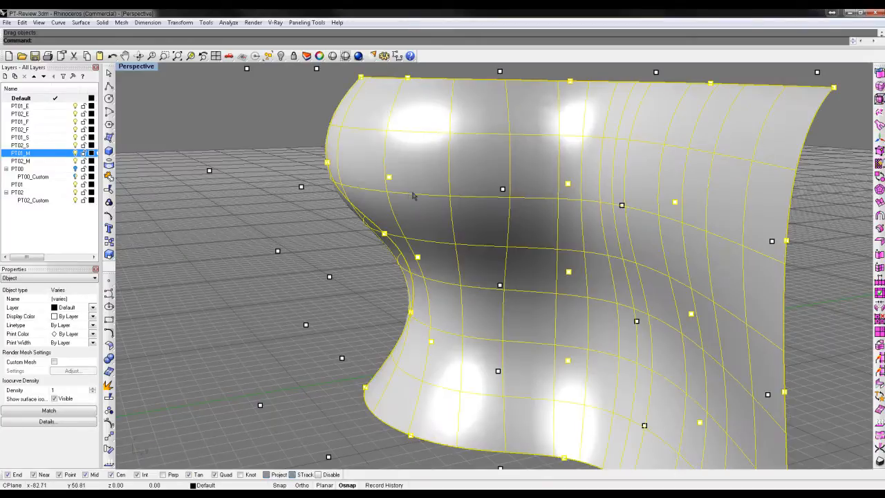
pyautogui.moveTo(413, 195); pyautogui.dragTo(442, 226, button='right')
pyautogui.scroll(-3, 547, 197)
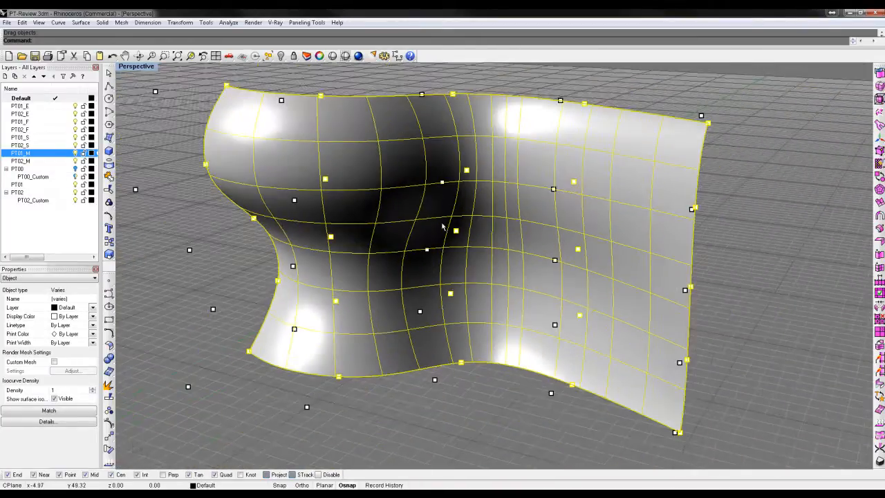
pyautogui.keyDown('ctrl'); pyautogui.click(306, 411); pyautogui.keyUp('ctrl')
pyautogui.scroll(-2, 340, 405)
pyautogui.moveTo(340, 405); pyautogui.dragTo(460, 386, button='right')
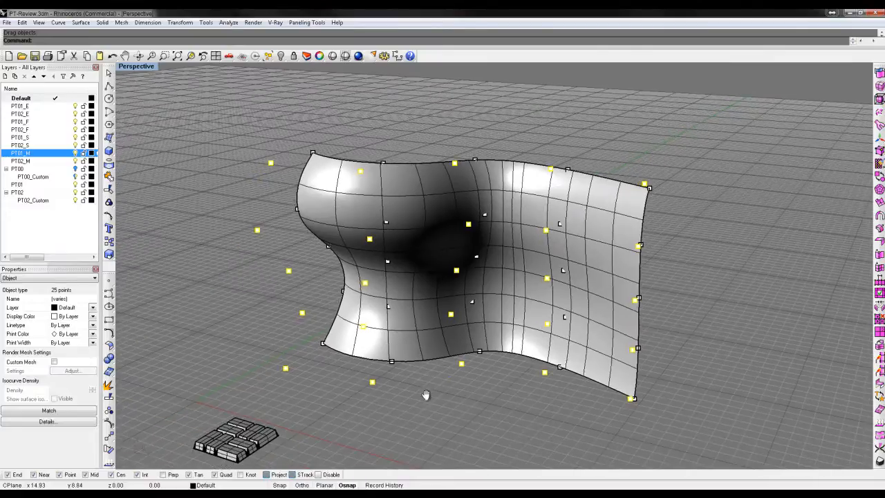
pyautogui.write('bend')
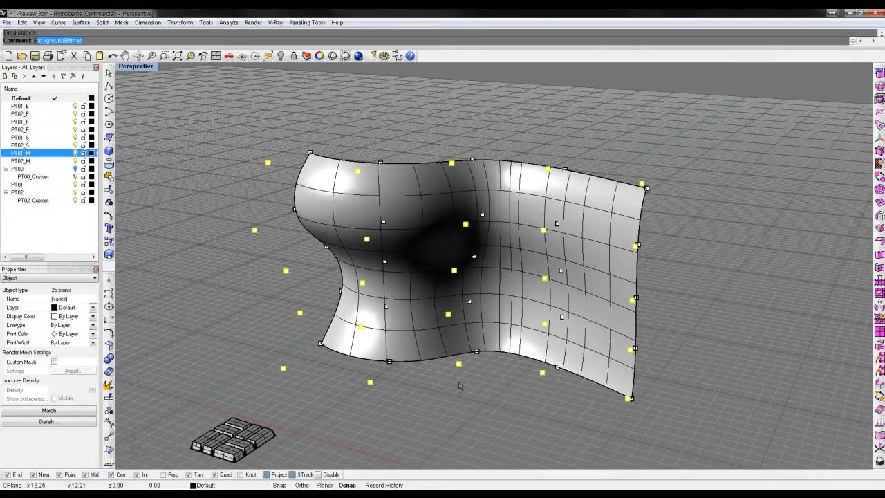
pyautogui.press('Return')
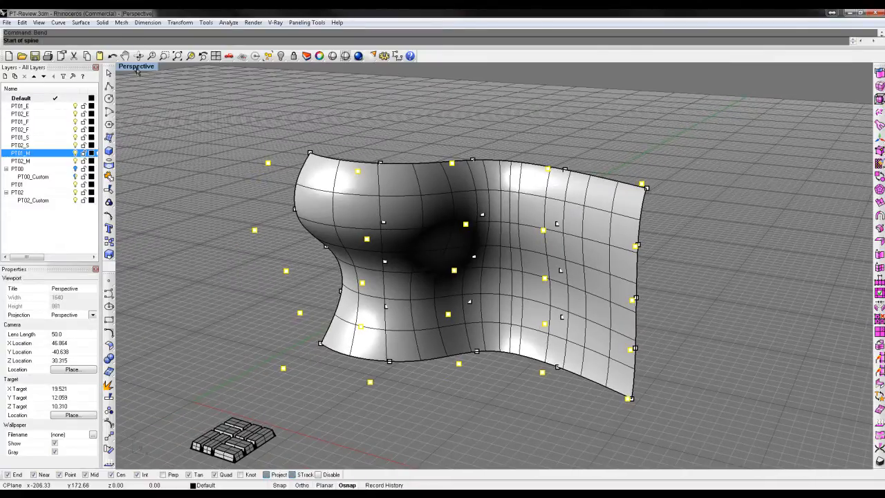
pyautogui.doubleClick(137, 67)
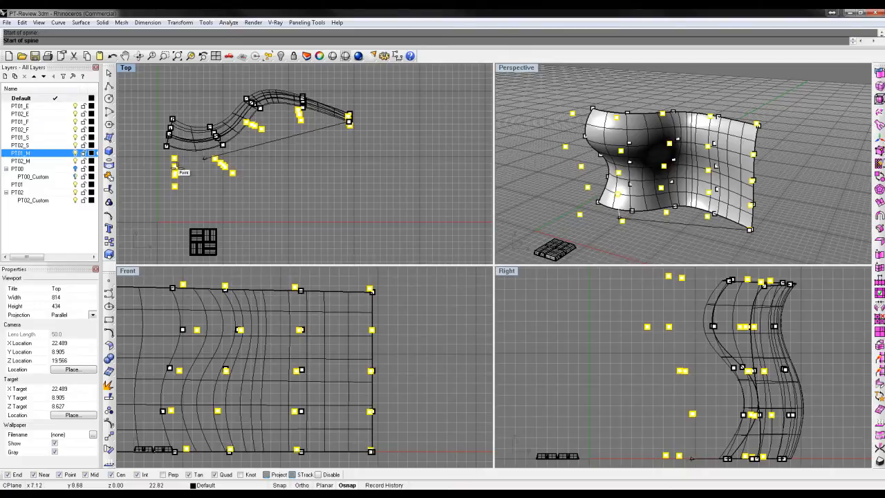
pyautogui.click(349, 122)
pyautogui.click(203, 158)
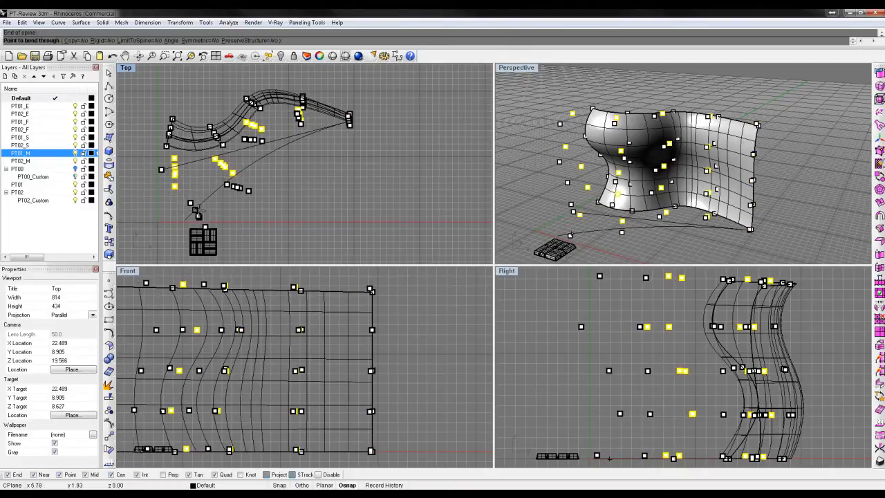
pyautogui.click(181, 208)
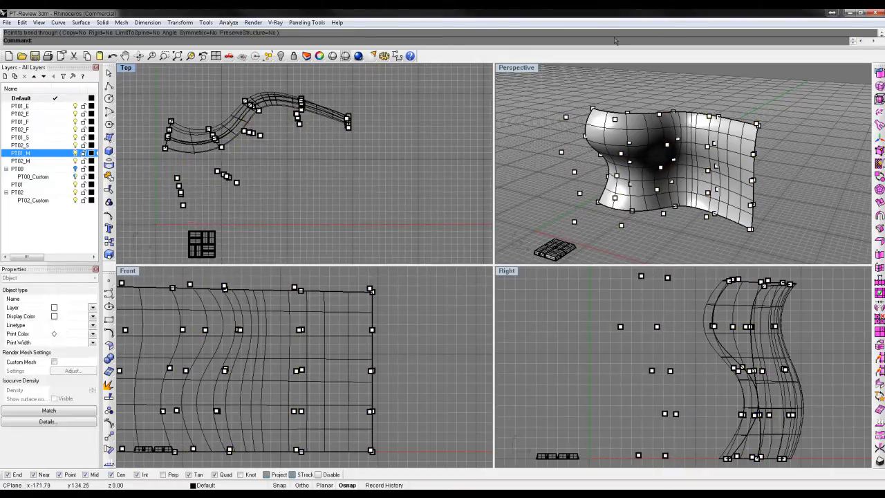
pyautogui.press('Escape')
# Step: Start Panel Custom 3D with the large surface's own point grid as first bounding grid and the bent offset grid as second
pyautogui.doubleClick(517, 67)
pyautogui.click(310, 23)
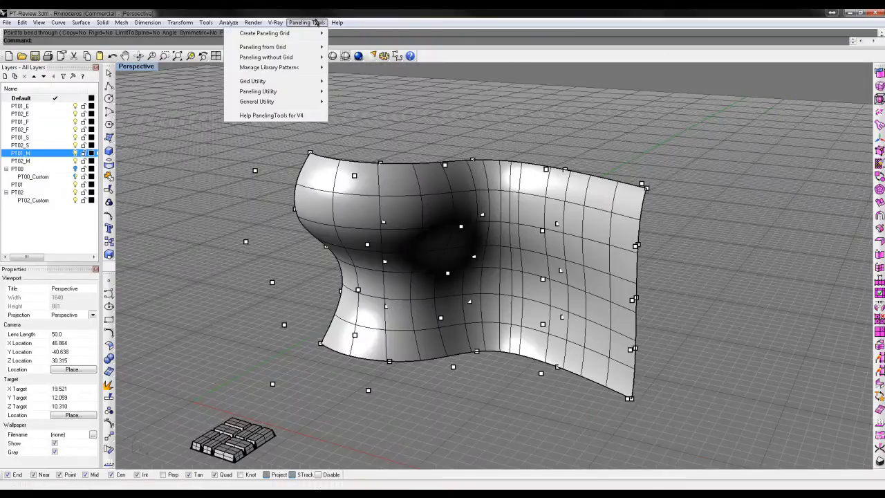
pyautogui.moveTo(267, 48)
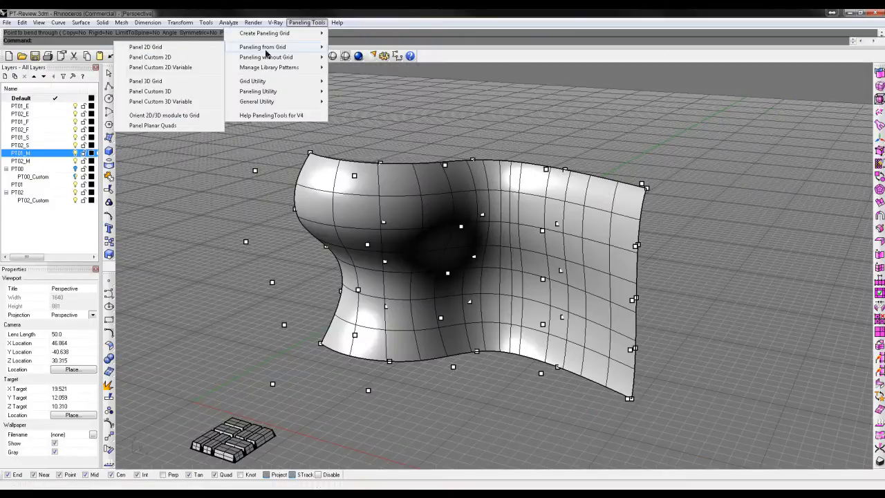
pyautogui.click(179, 92)
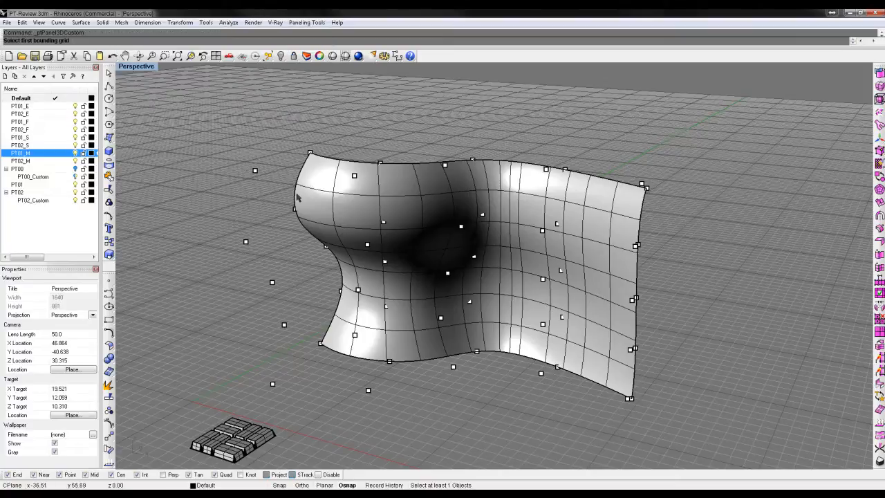
pyautogui.click(320, 344)
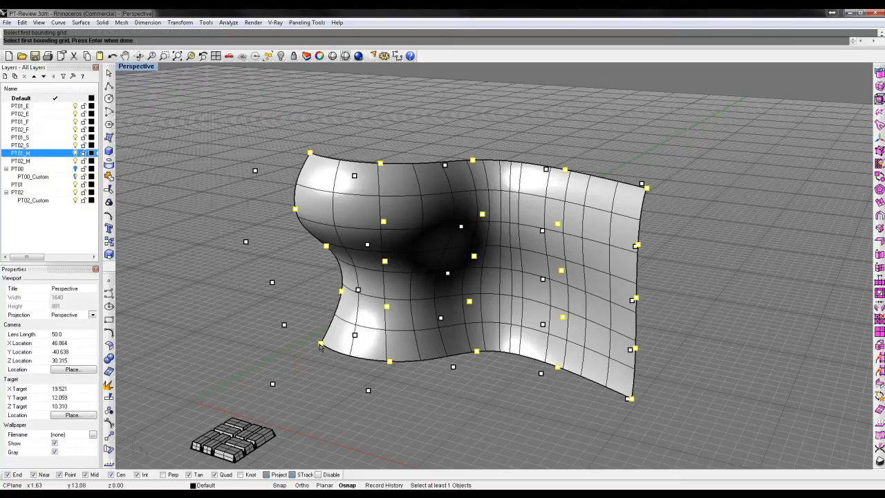
pyautogui.press('Return')
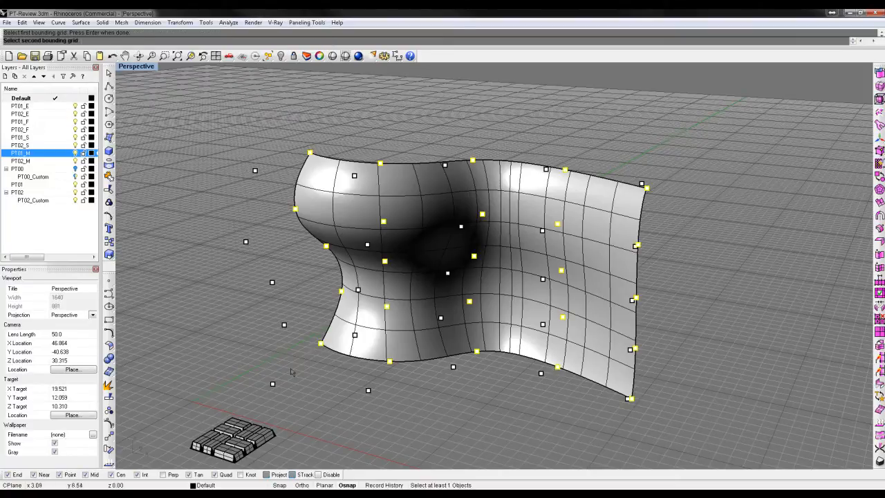
pyautogui.click(272, 384)
pyautogui.press('Return')
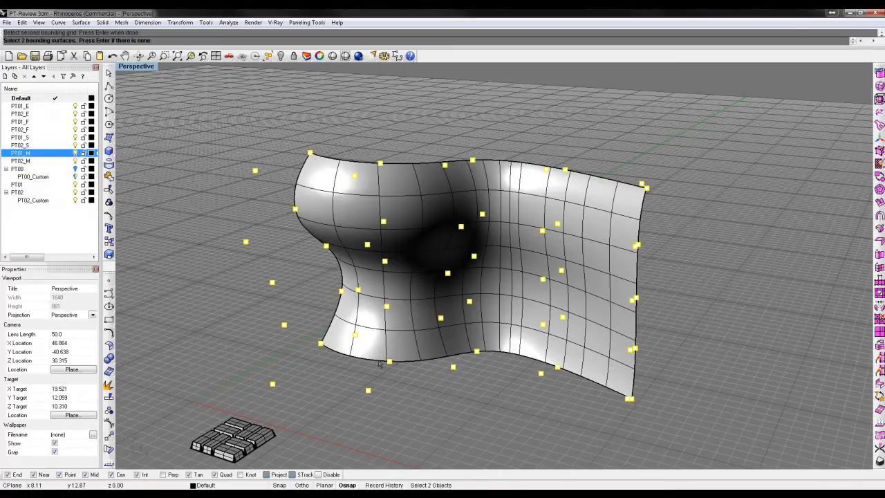
# Step: Generate the 3D panels from the beveled block module, using no bounding surfaces and keeping the default base, shift and length options
pyautogui.keyDown('shift'); pyautogui.moveTo(379, 363); pyautogui.dragTo(405, 344, button='right'); pyautogui.keyUp('shift')
pyautogui.press('Return')
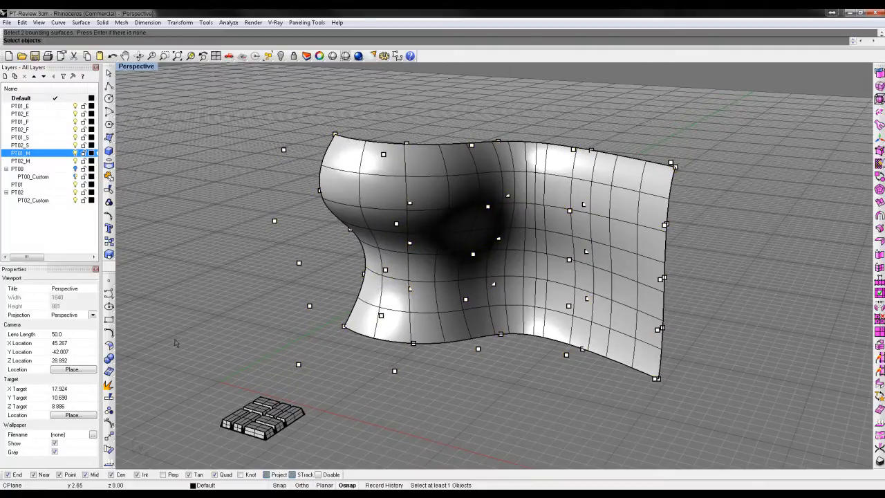
pyautogui.moveTo(236, 447); pyautogui.dragTo(221, 448)
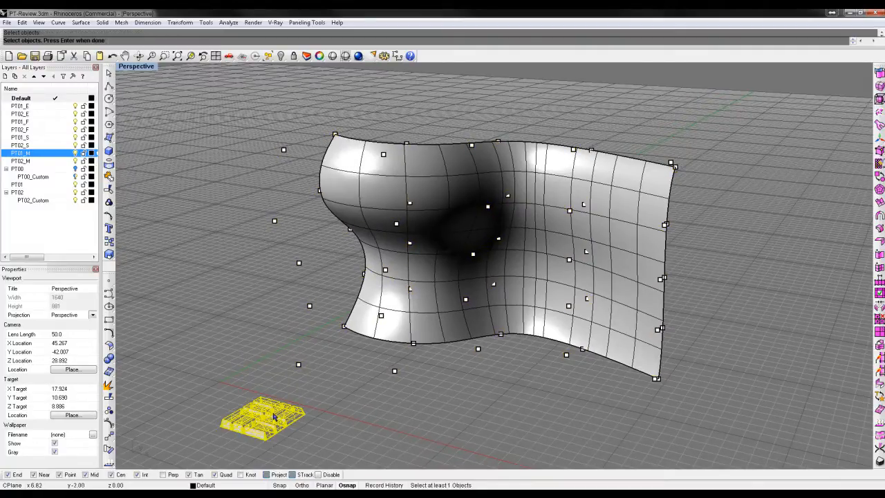
pyautogui.press('Return')
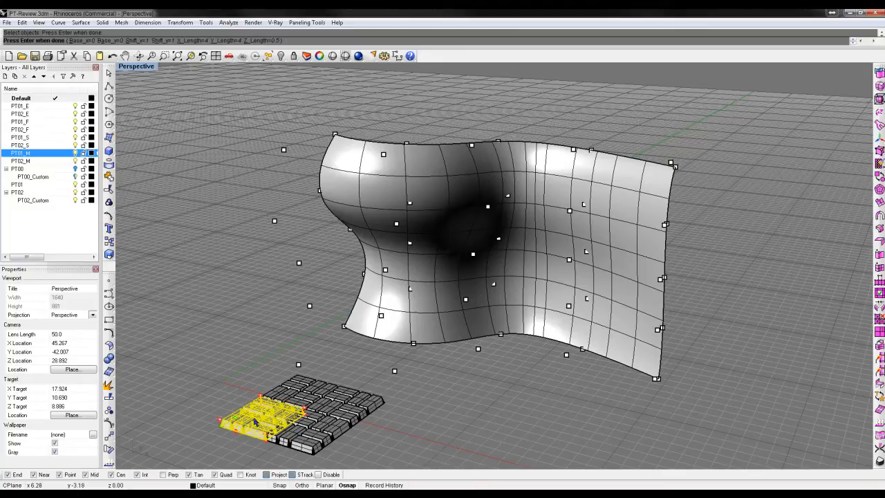
pyautogui.moveTo(280, 396); pyautogui.dragTo(413, 276, button='right')
pyautogui.scroll(-5, 373, 399)
pyautogui.moveTo(492, 309); pyautogui.dragTo(413, 391, button='right')
pyautogui.rightClick(414, 389)
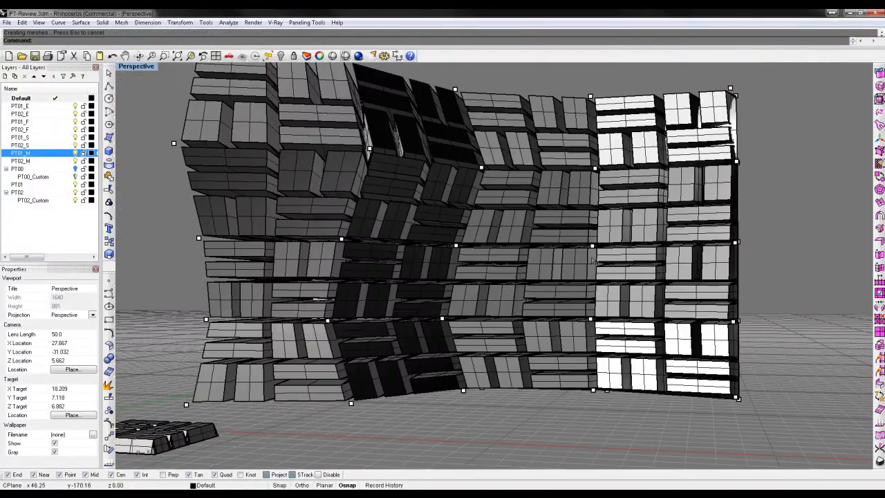
# Step: Examine the block panels on the large curved surface from the front, top, side and close up
pyautogui.moveTo(592, 260); pyautogui.dragTo(620, 387, button='right')
pyautogui.scroll(-4, 628, 266)
pyautogui.moveTo(760, 332); pyautogui.dragTo(449, 367, button='right')
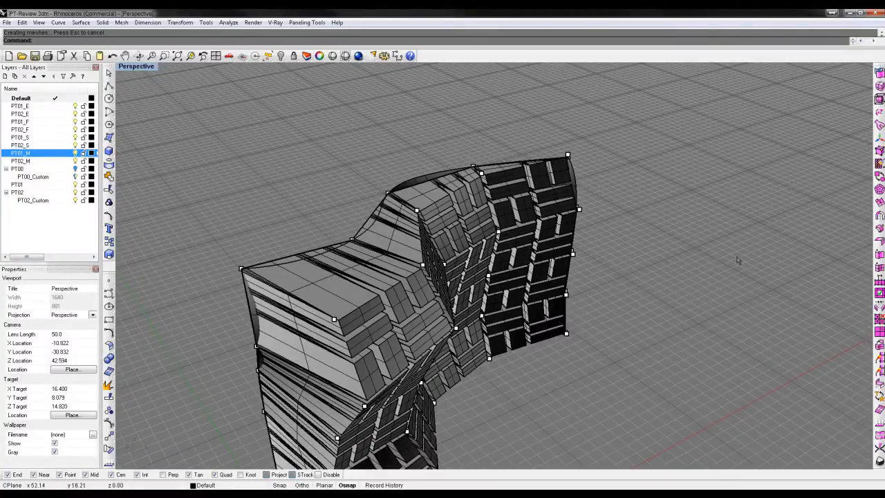
pyautogui.moveTo(718, 262); pyautogui.dragTo(469, 260, button='right')
pyautogui.scroll(10, 684, 308)
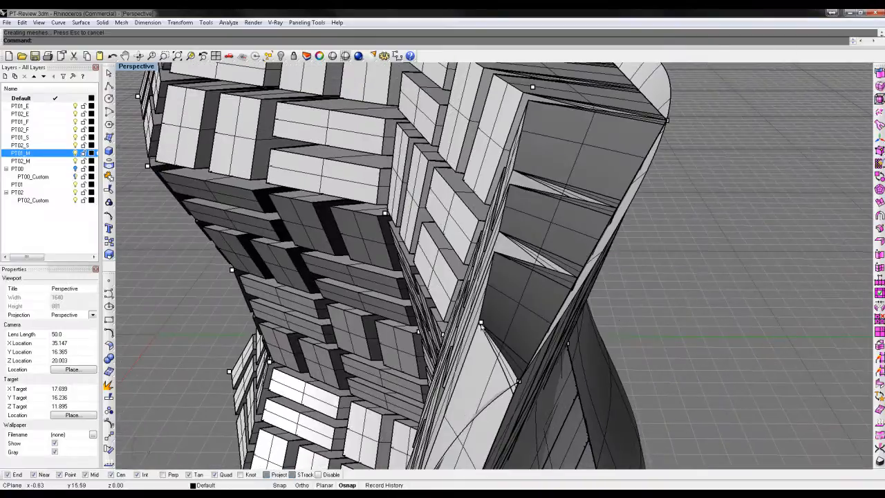
pyautogui.scroll(-8, 620, 229)
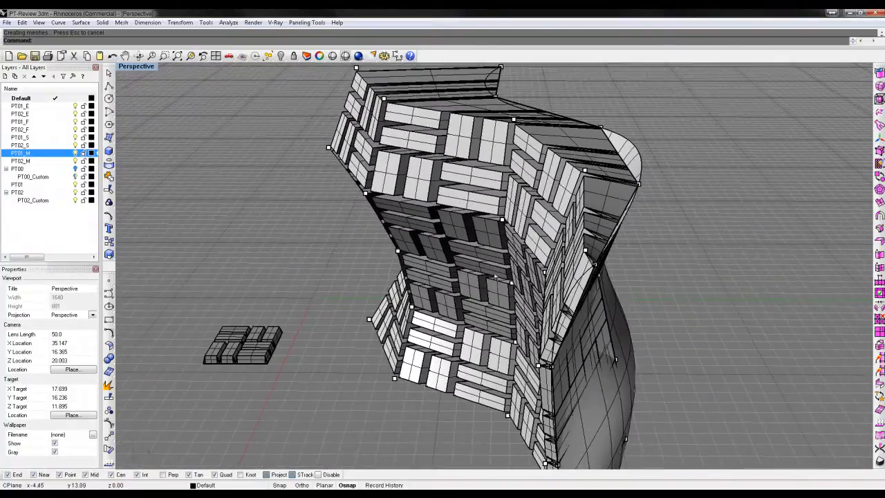
pyautogui.moveTo(442, 266); pyautogui.dragTo(618, 331, button='right')
pyautogui.scroll(-2, 578, 250)
pyautogui.scroll(-3, 578, 249)
# Step: Show all hidden objects again around the paneled large surface
pyautogui.hotkey('ctrl', 'alt', 'h')
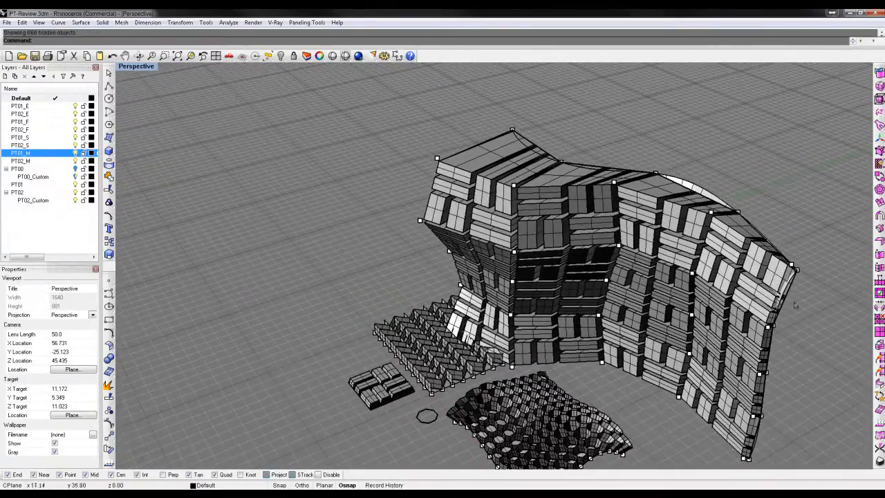
pyautogui.moveTo(277, 226); pyautogui.dragTo(537, 203, button='right')
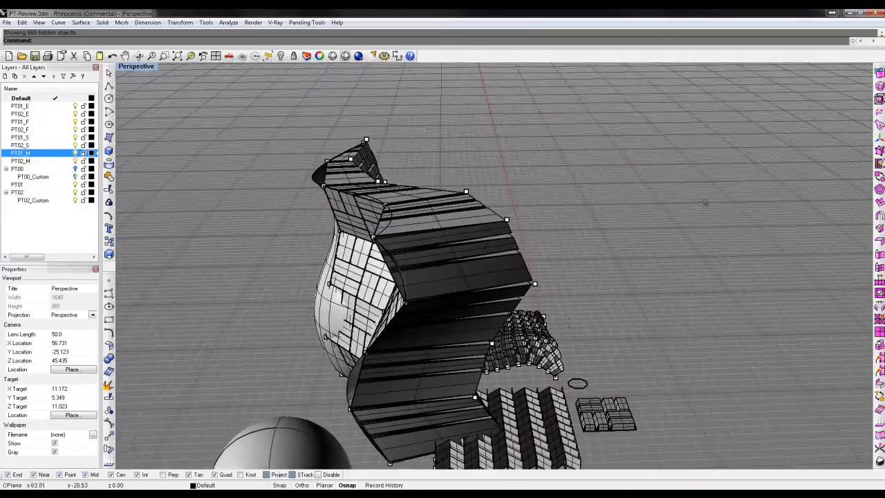
pyautogui.keyDown('shift'); pyautogui.moveTo(370, 423); pyautogui.dragTo(390, 357, button='right'); pyautogui.keyUp('shift')
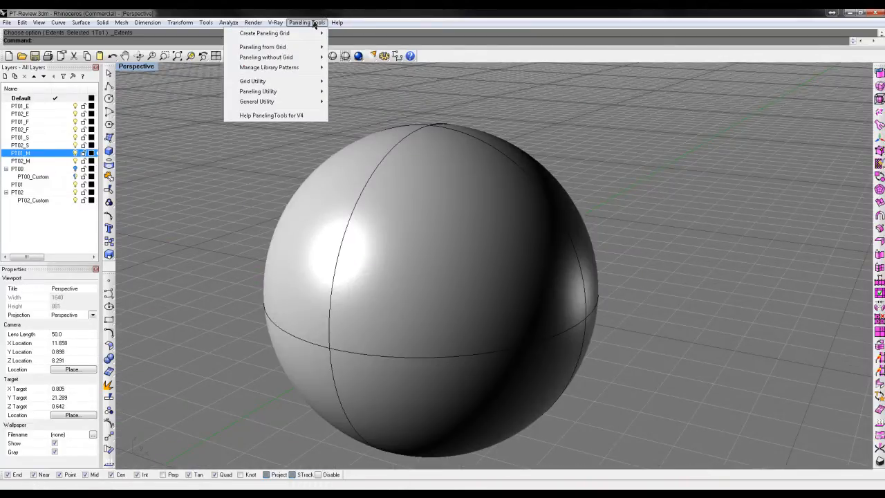
# Step: Start a Surface Domain paneling grid on the sphere and set the U number of spans to 50
pyautogui.moveTo(281, 34)
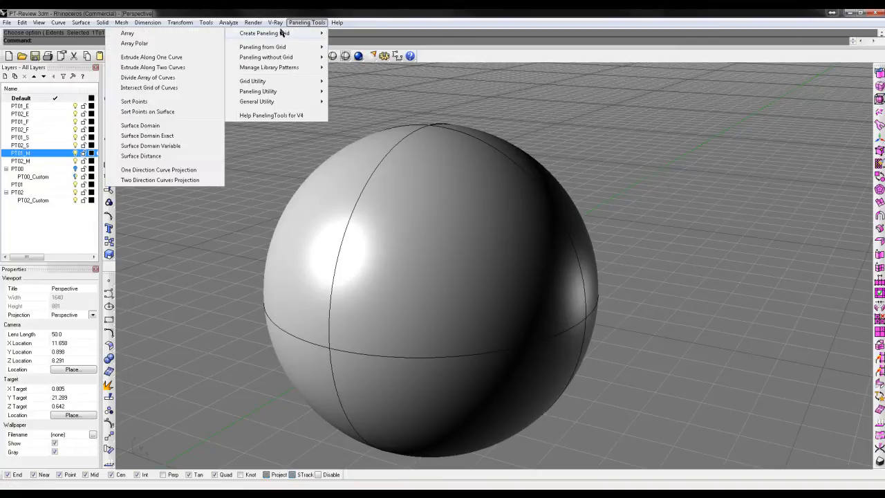
pyautogui.click(151, 127)
pyautogui.click(484, 183)
pyautogui.press('Return')
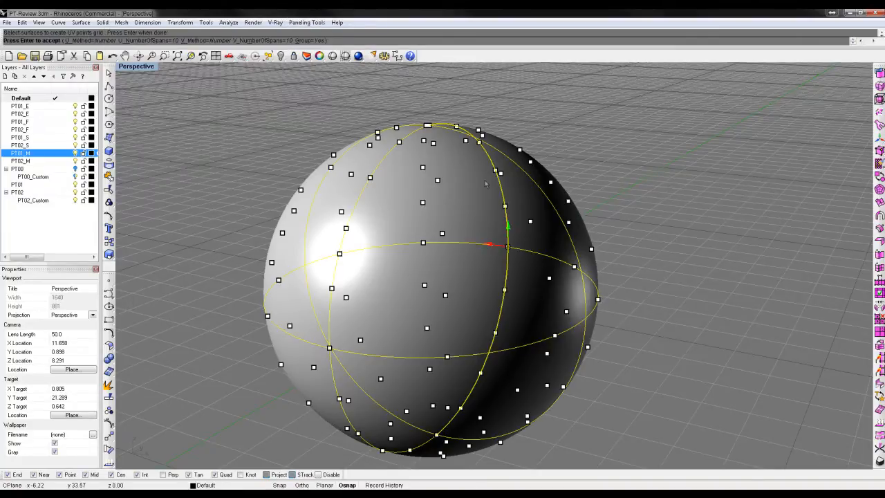
pyautogui.moveTo(190, 97); pyautogui.dragTo(592, 132, button='right')
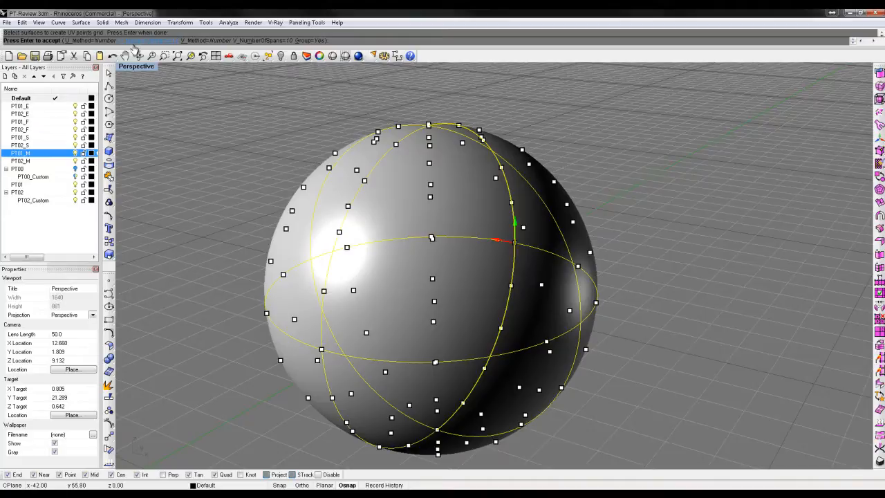
pyautogui.click(165, 41)
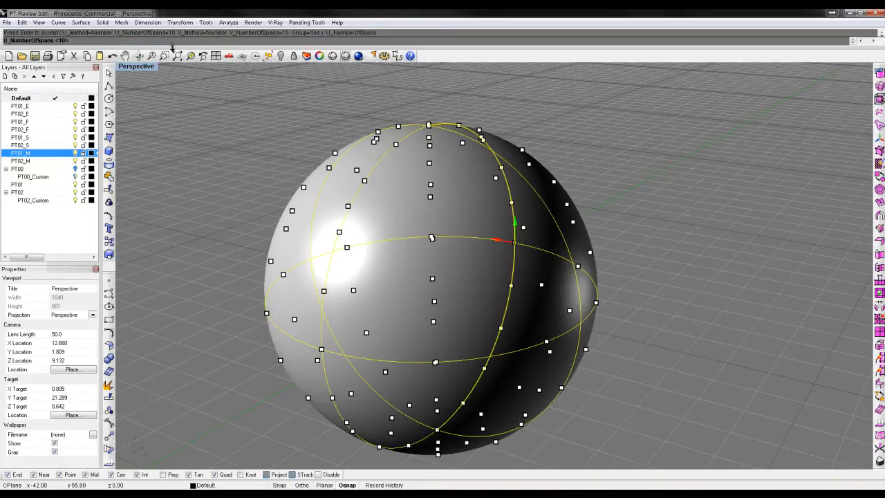
pyautogui.press('Return')
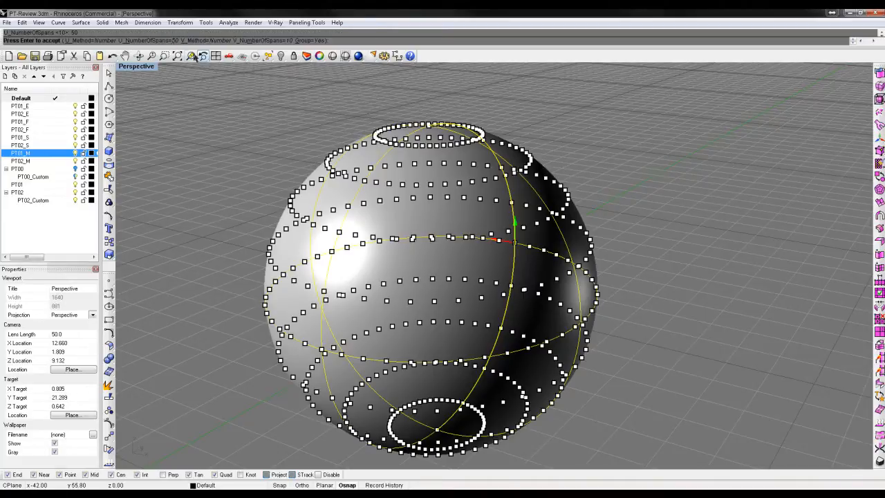
# Step: Set the V number of spans to 50 and create the sphere's point grid
pyautogui.click(271, 40)
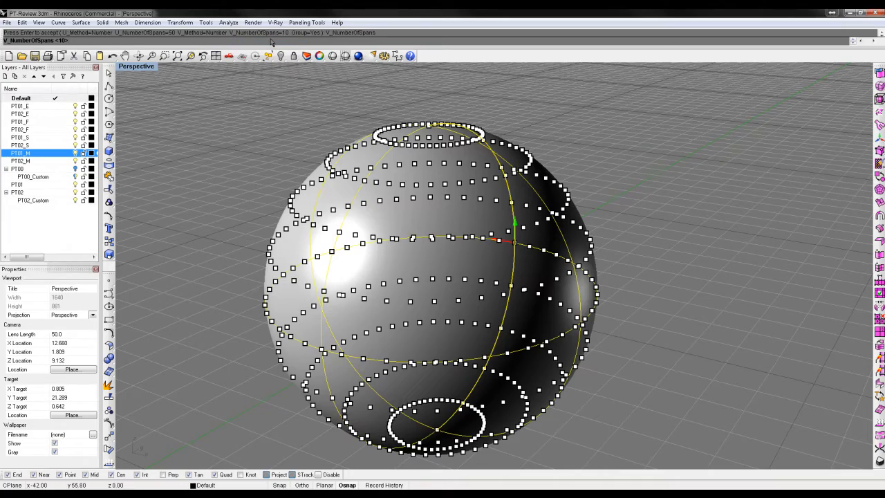
pyautogui.write('50')
pyautogui.press('Return')
pyautogui.moveTo(546, 221); pyautogui.dragTo(501, 259, button='right')
pyautogui.press('Return')
# Step: Offset the sphere's point grid by a distance of 1, using the sphere as the base surface
pyautogui.moveTo(537, 156); pyautogui.dragTo(508, 82, button='right')
pyautogui.click(307, 22)
pyautogui.moveTo(267, 84)
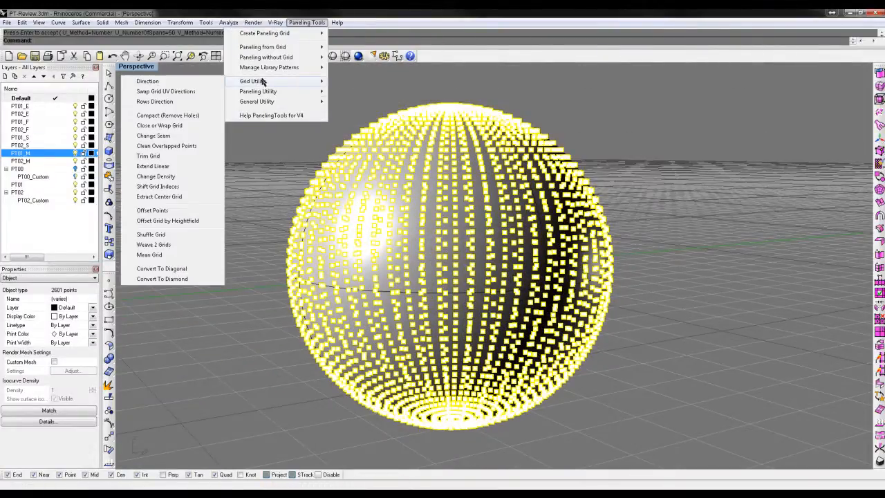
pyautogui.click(187, 213)
pyautogui.click(401, 145)
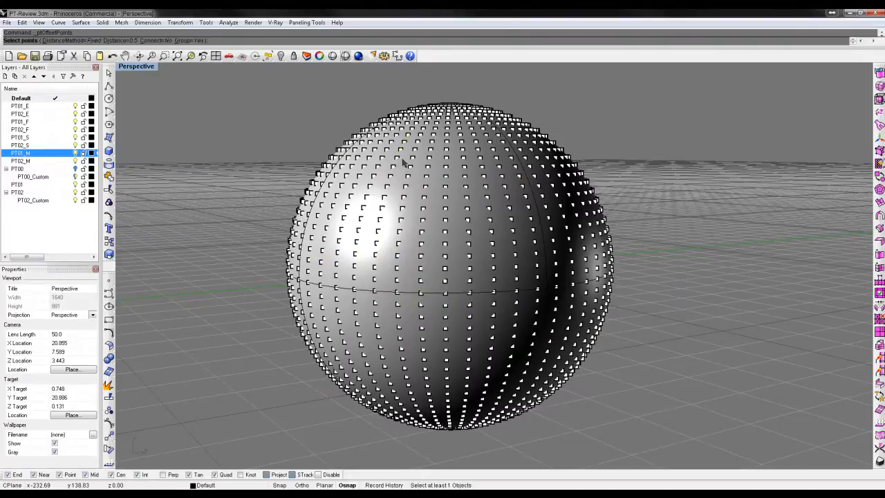
pyautogui.click(126, 40)
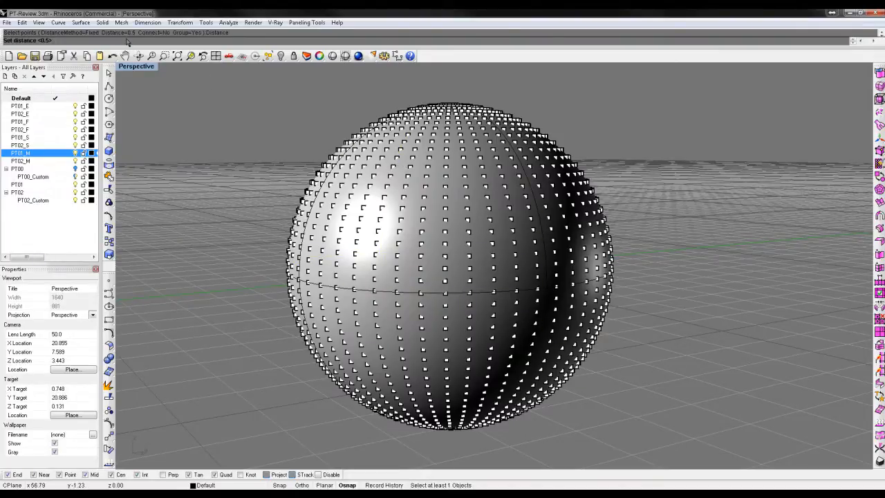
pyautogui.write('1')
pyautogui.press('Return')
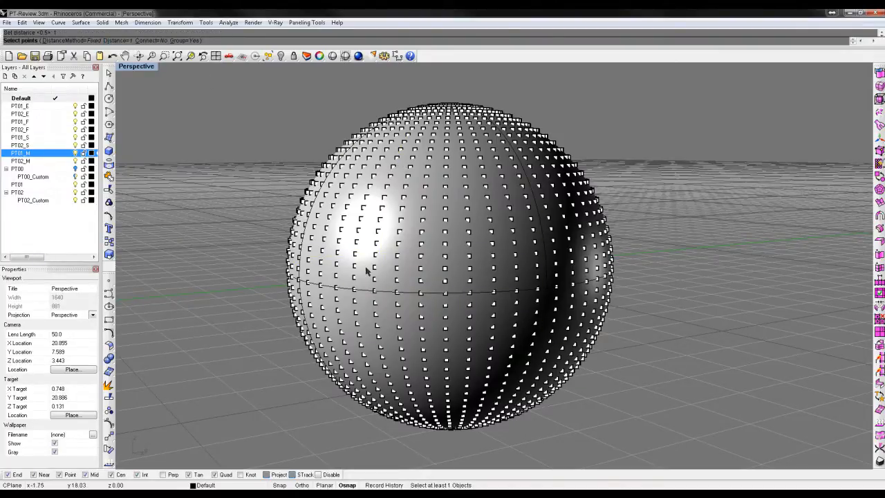
pyautogui.click(445, 258)
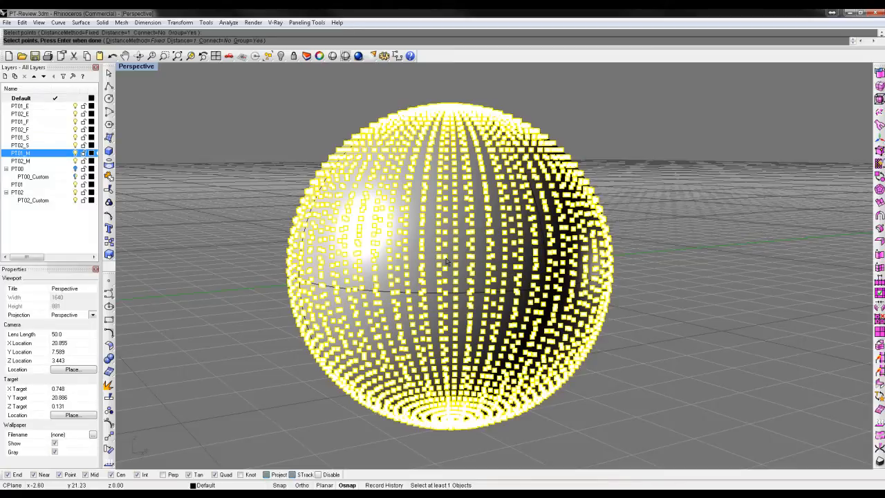
pyautogui.press('Return')
pyautogui.click(446, 257)
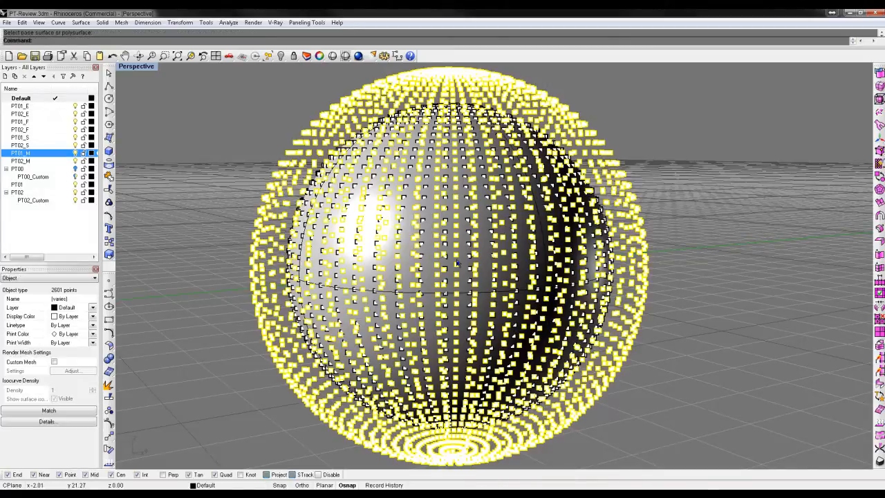
# Step: Hide the sphere and examine the original point grid against the offset grid around it
pyautogui.moveTo(446, 258); pyautogui.dragTo(623, 288, button='right')
pyautogui.click(642, 344)
pyautogui.moveTo(642, 343); pyautogui.dragTo(591, 249, button='right')
pyautogui.scroll(6, 591, 249)
pyautogui.click(591, 249)
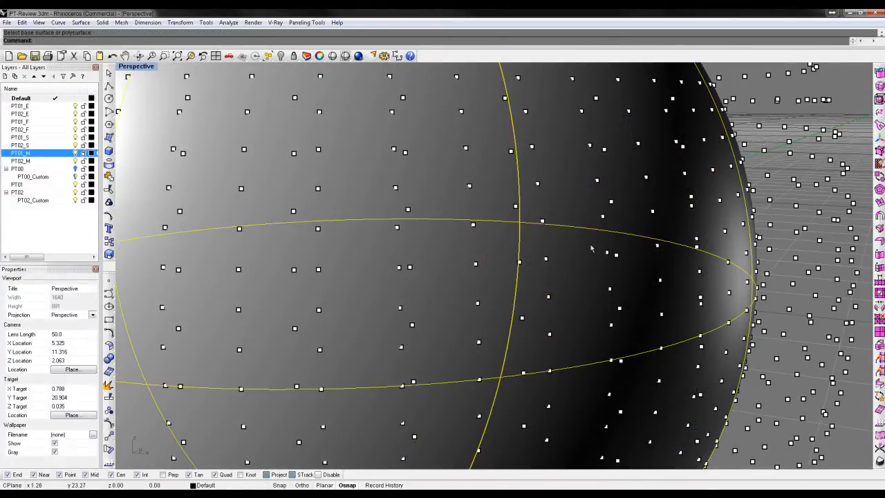
pyautogui.hotkey('ctrl', 'h')
pyautogui.scroll(-5, 591, 250)
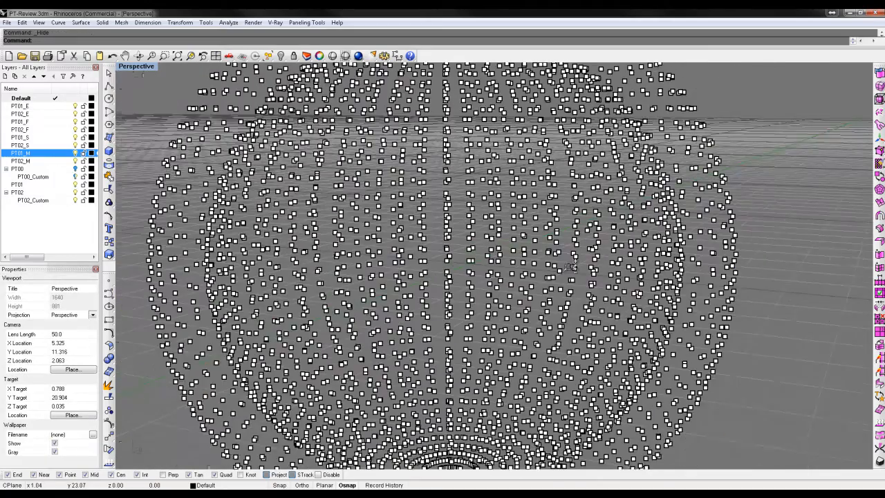
pyautogui.click(680, 249)
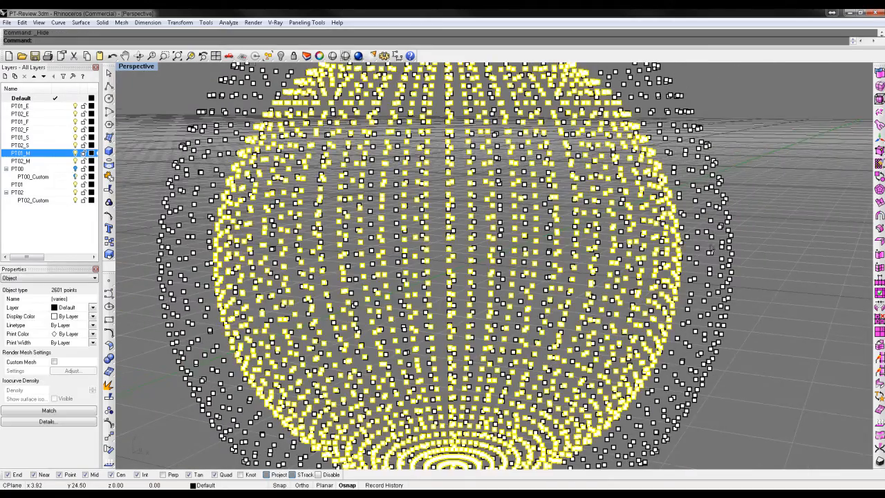
pyautogui.moveTo(680, 250); pyautogui.dragTo(634, 184, button='right')
pyautogui.scroll(-3, 619, 227)
pyautogui.click(681, 142)
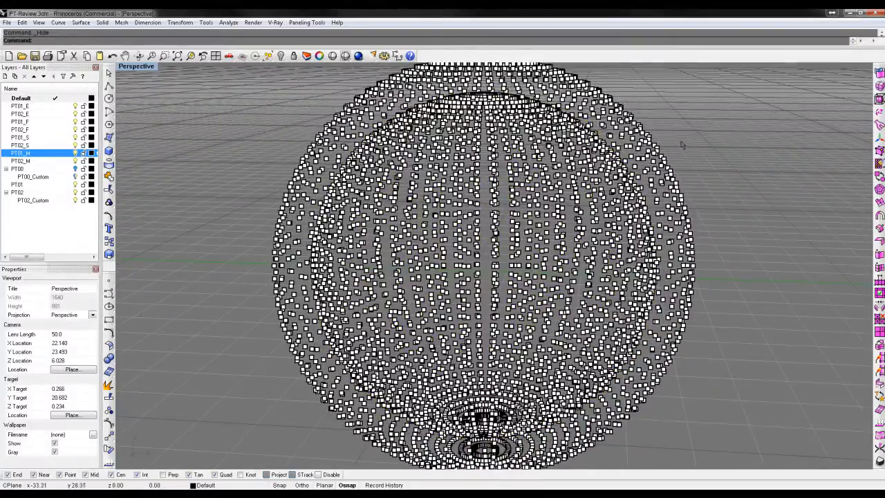
# Step: Undo hiding the sphere
pyautogui.write('ShowPath')
pyautogui.press('Escape')
pyautogui.hotkey('ctrl', 'z')
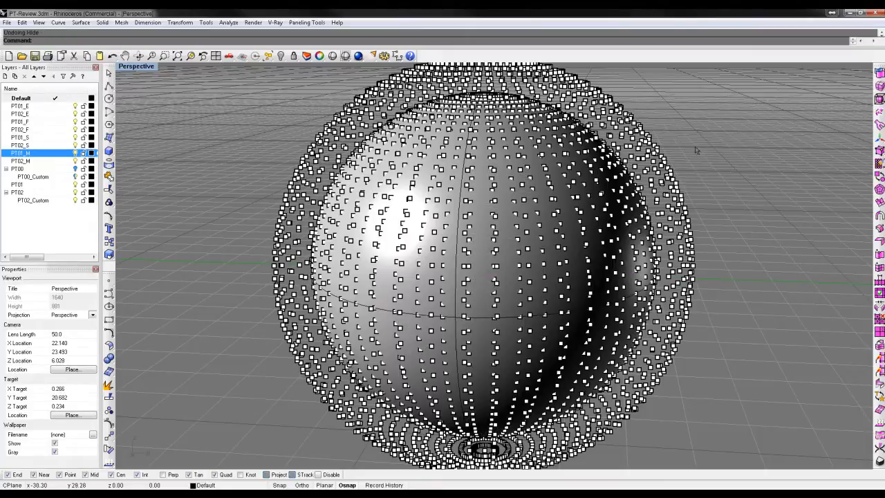
# Step: Start Panel 3D Grid for the sphere's two point grids and set the pattern to Pyramid2
pyautogui.click(307, 22)
pyautogui.moveTo(263, 48)
pyautogui.click(183, 84)
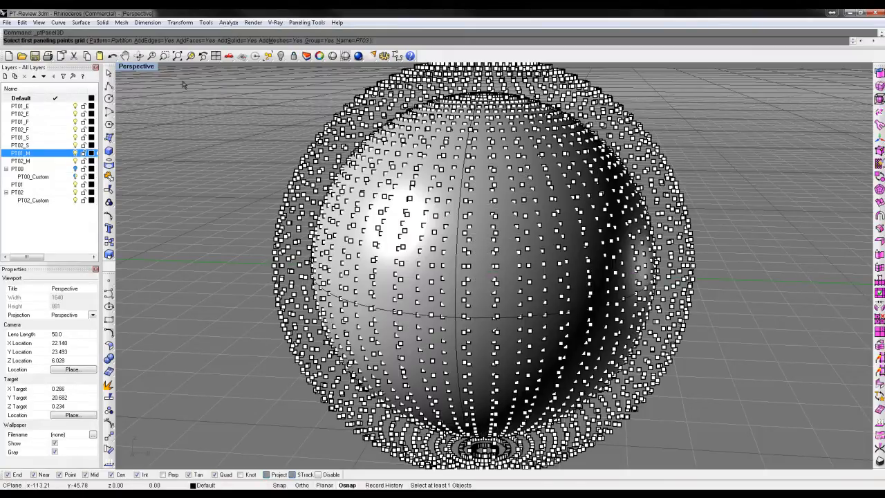
pyautogui.click(386, 174)
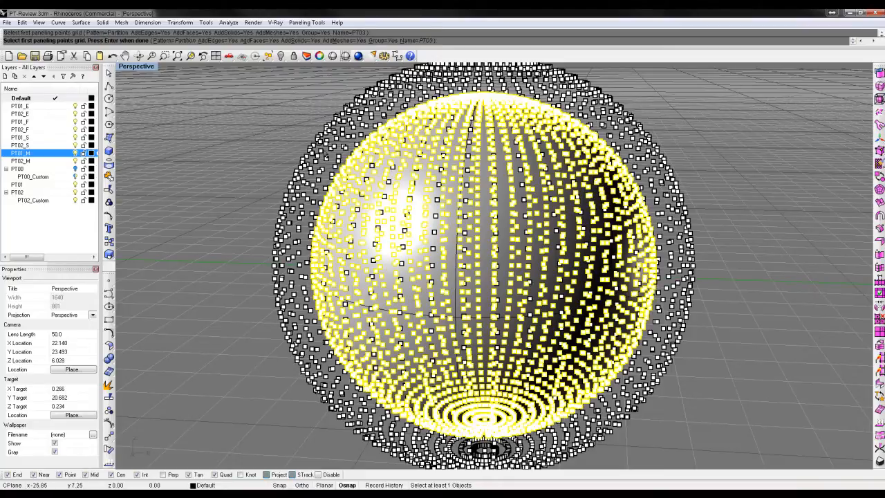
pyautogui.click(325, 154)
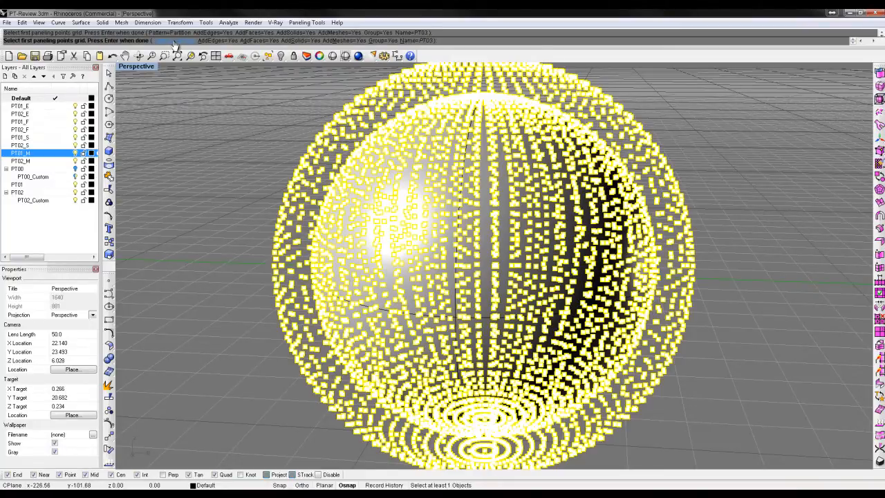
pyautogui.press('Return')
pyautogui.click(161, 40)
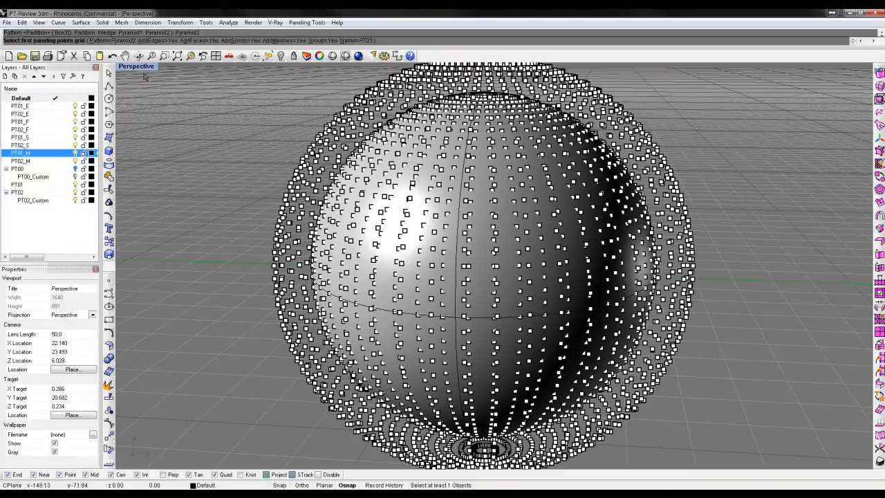
# Step: Generate the pyramid panels with the sphere's surface grid as first grid and the offset grid as second
pyautogui.click(385, 195)
pyautogui.keyDown('ctrl'); pyautogui.click(384, 197); pyautogui.keyUp('ctrl')
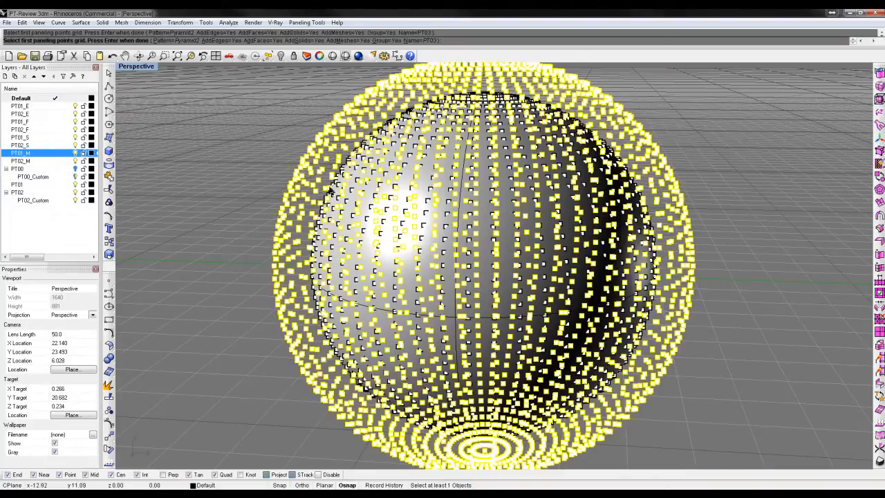
pyautogui.click(344, 193)
pyautogui.click(293, 184)
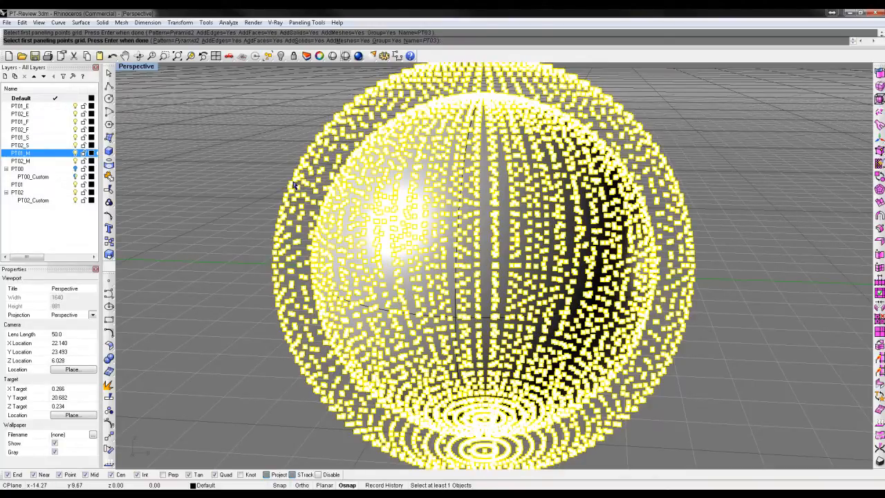
pyautogui.press('Return')
# Step: Switch to the rendered display and examine the pyramid panels on the sphere up close and from a distance
pyautogui.moveTo(249, 184)
pyautogui.mouseDown(button='right')
pyautogui.moveTo(303, 196)
pyautogui.moveTo(312, 207)
pyautogui.moveTo(413, 187)
pyautogui.mouseUp(button='right')
pyautogui.hotkey('ctrl', 'alt', 'r')
pyautogui.moveTo(449, 159); pyautogui.dragTo(489, 194, button='right')
pyautogui.scroll(3, 489, 194)
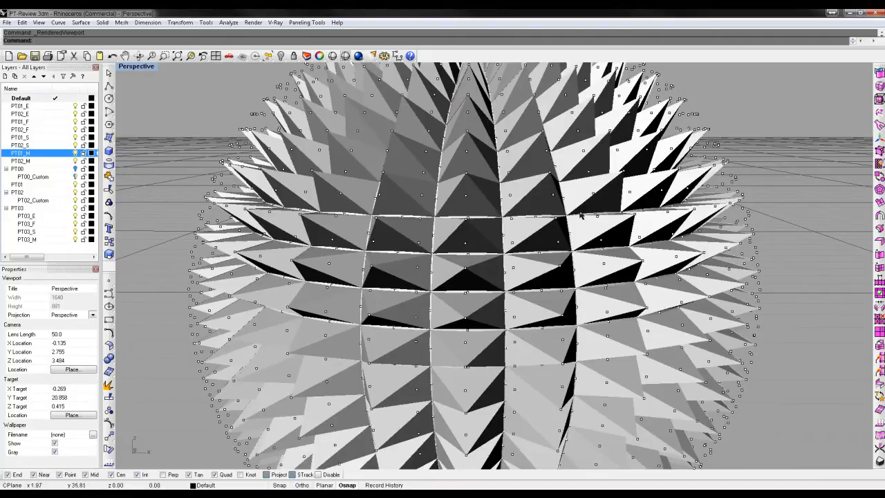
pyautogui.scroll(-5, 718, 161)
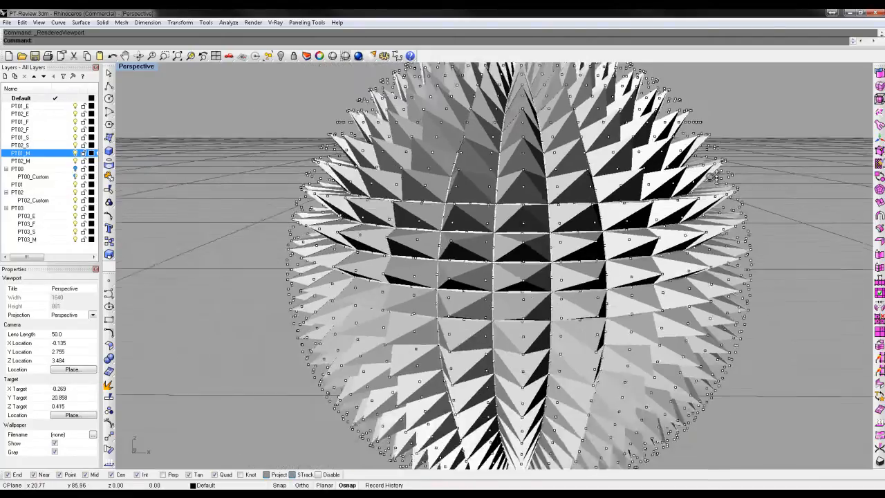
# Step: Undo the pyramid paneling and delete the point grids around the sphere
pyautogui.hotkey('ctrl', 'z')
pyautogui.hotkey('ctrl', 'z')
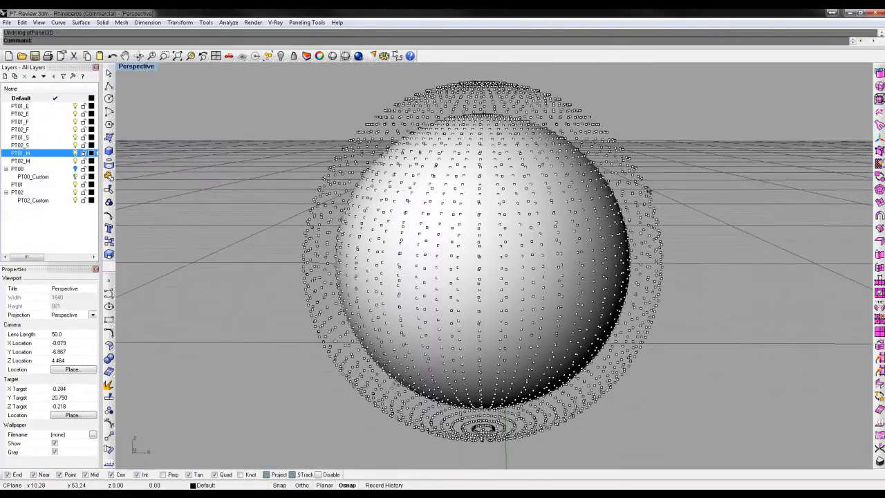
pyautogui.click(628, 171)
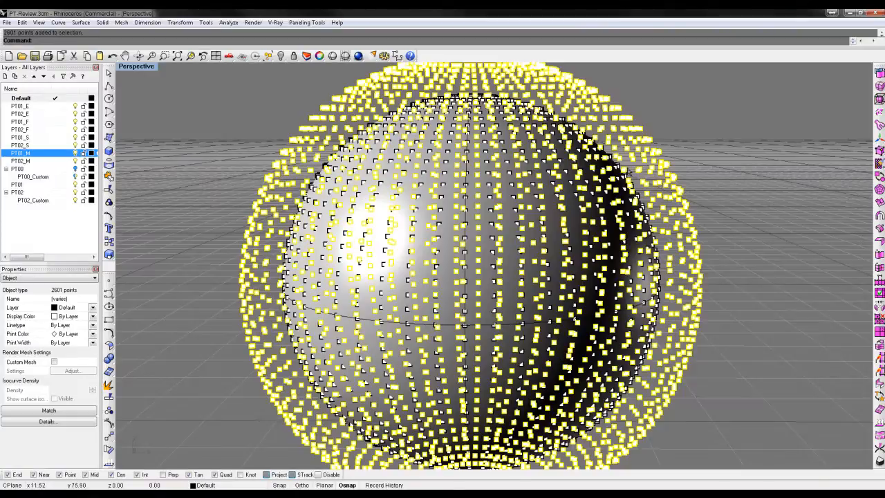
pyautogui.press('Delete')
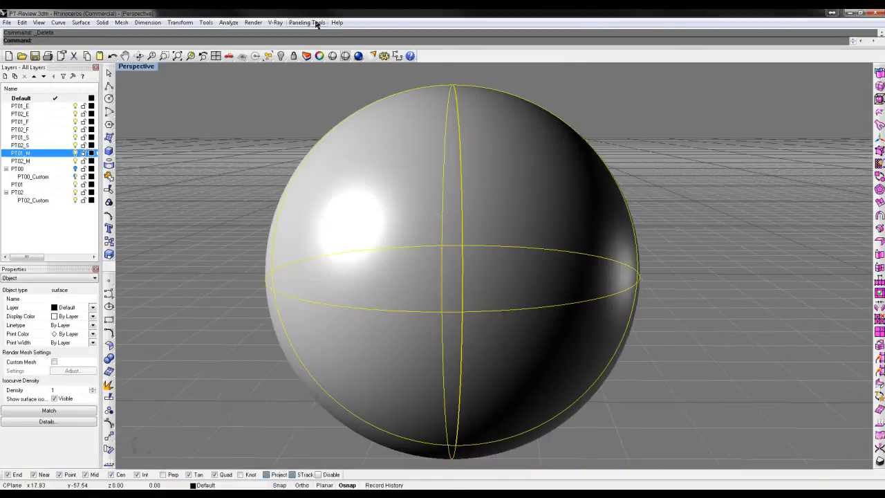
# Step: Create a Surface Domain paneling grid on the sphere with 12 spans in both U and V
pyautogui.click(317, 23)
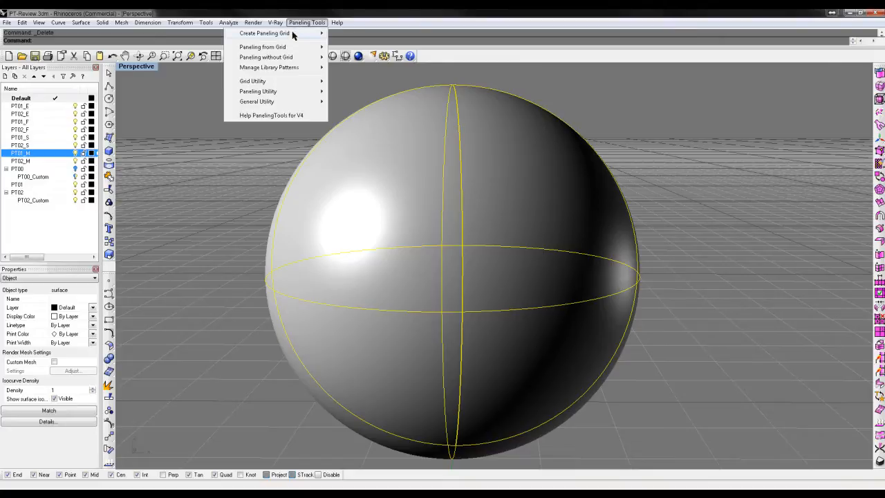
pyautogui.moveTo(292, 35)
pyautogui.click(165, 130)
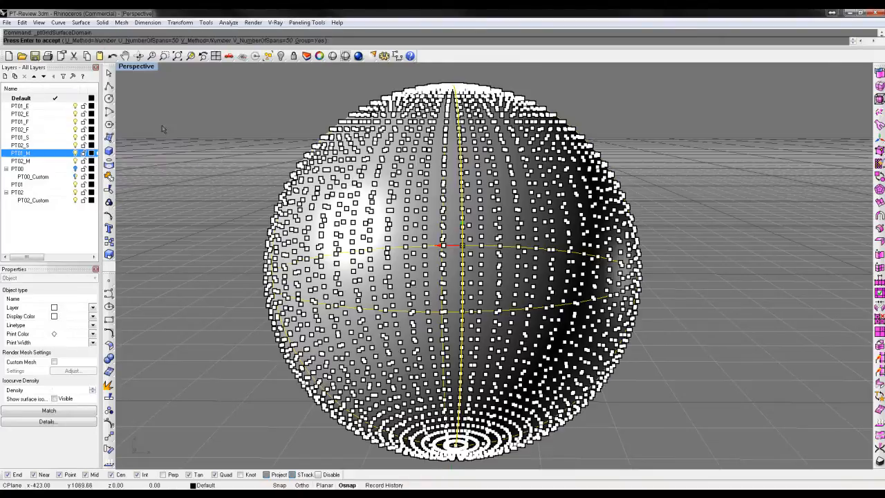
pyautogui.click(168, 41)
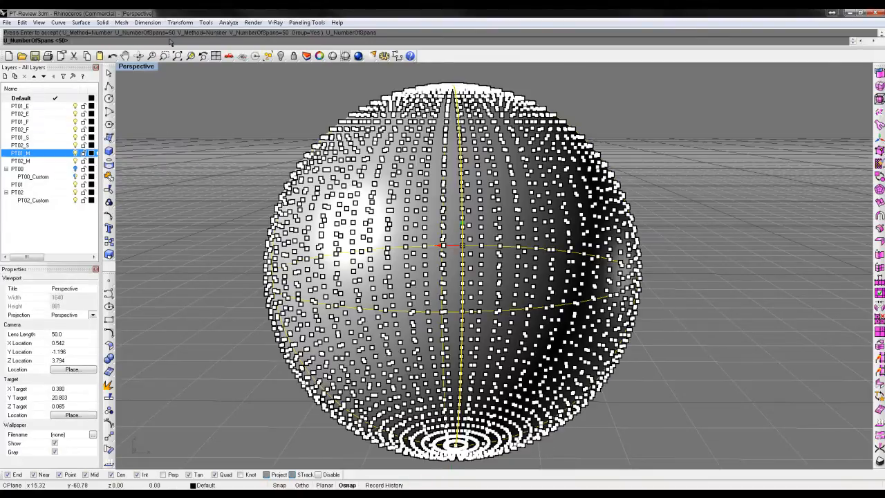
pyautogui.write('12')
pyautogui.press('Return')
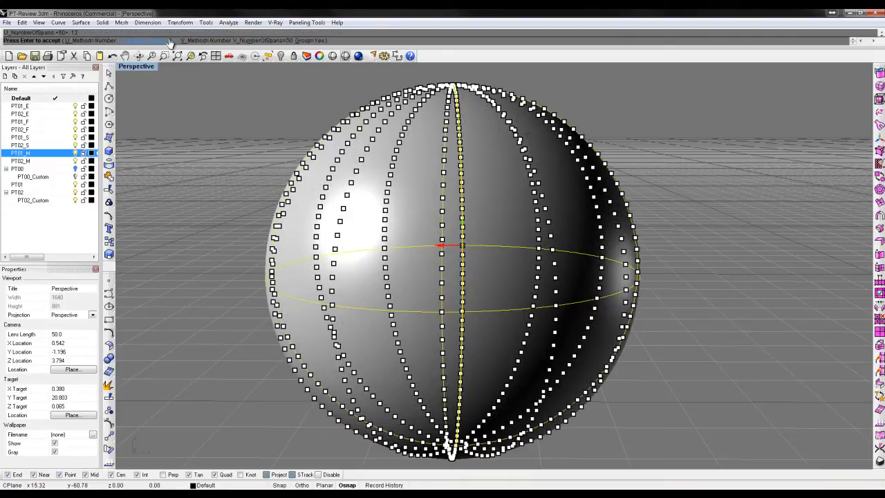
pyautogui.press('Return')
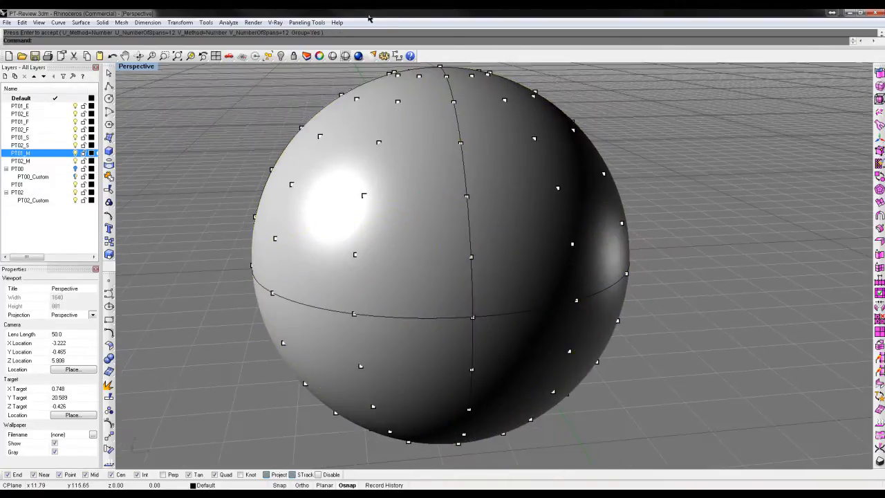
# Step: Start Panel 2D Grid on the sphere's new point grid with the sphere as the base surface
pyautogui.click(306, 22)
pyautogui.moveTo(269, 46)
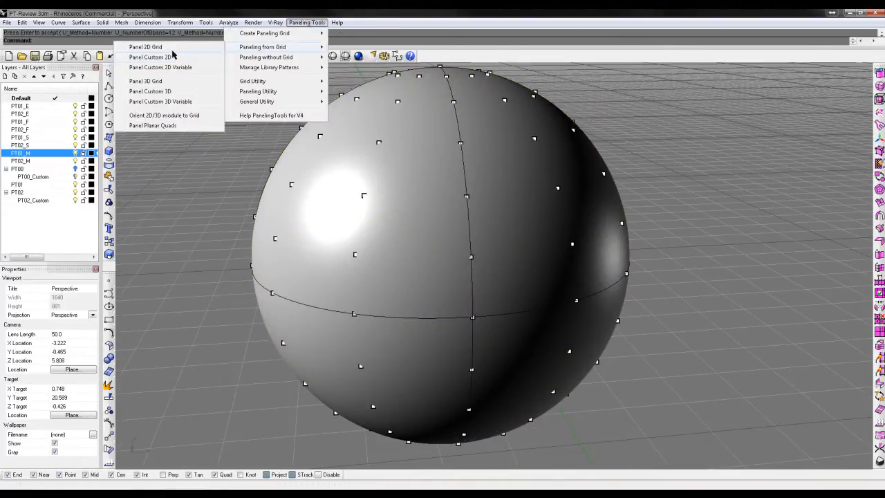
pyautogui.click(172, 51)
pyautogui.click(319, 138)
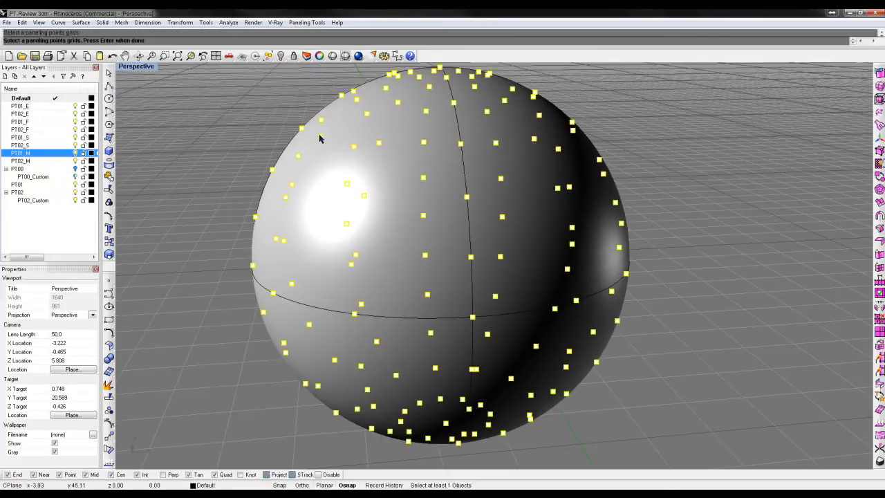
pyautogui.press('Return')
pyautogui.click(312, 137)
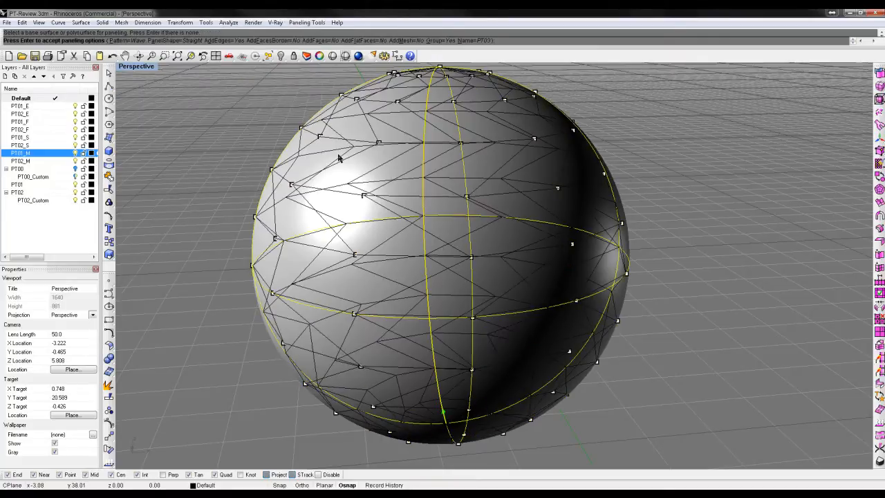
# Step: Try the Triangular pattern, switch the panel pattern to Brick and inspect its preview around the sphere
pyautogui.click(131, 40)
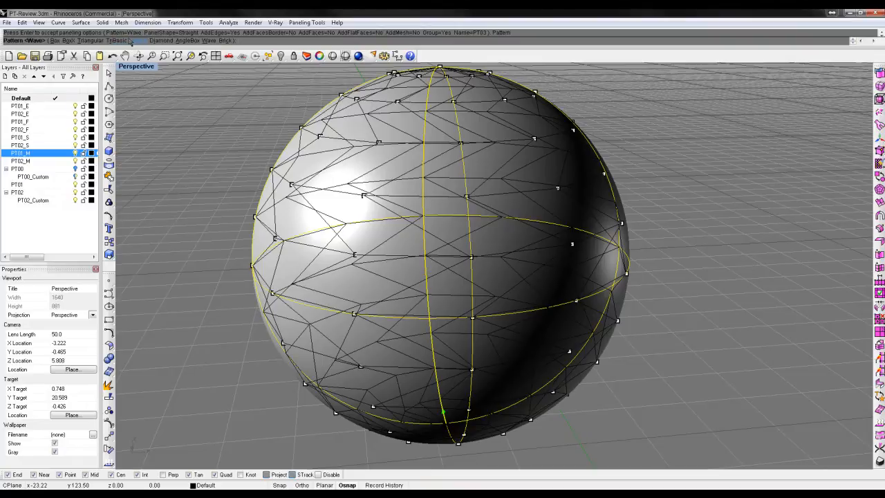
pyautogui.click(95, 41)
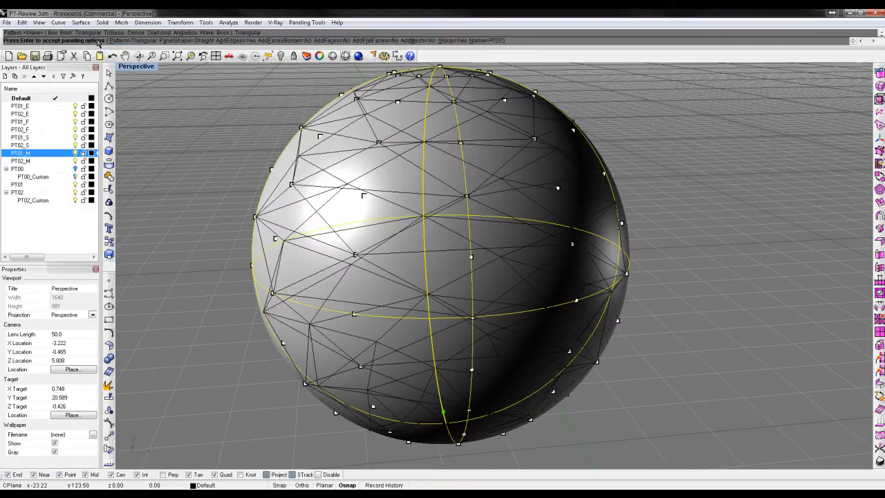
pyautogui.click(128, 40)
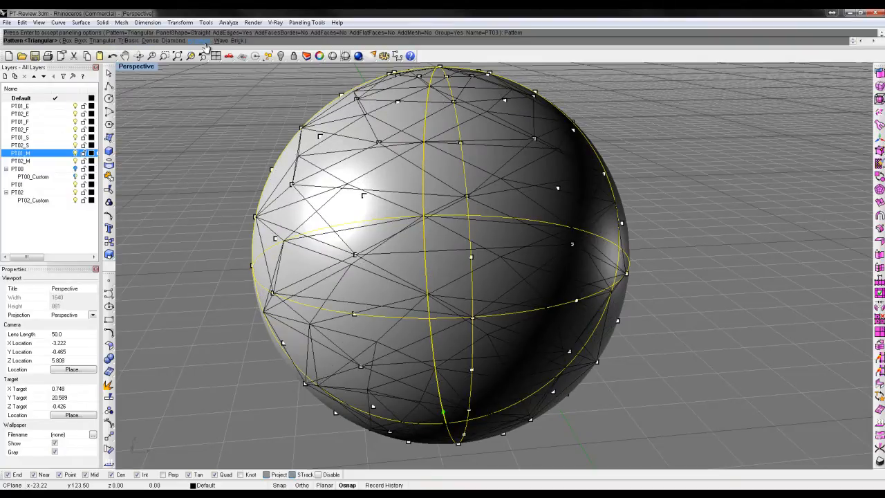
pyautogui.click(238, 41)
pyautogui.scroll(5, 405, 300)
pyautogui.moveTo(284, 290); pyautogui.dragTo(396, 296, button='right')
pyautogui.scroll(-4, 405, 302)
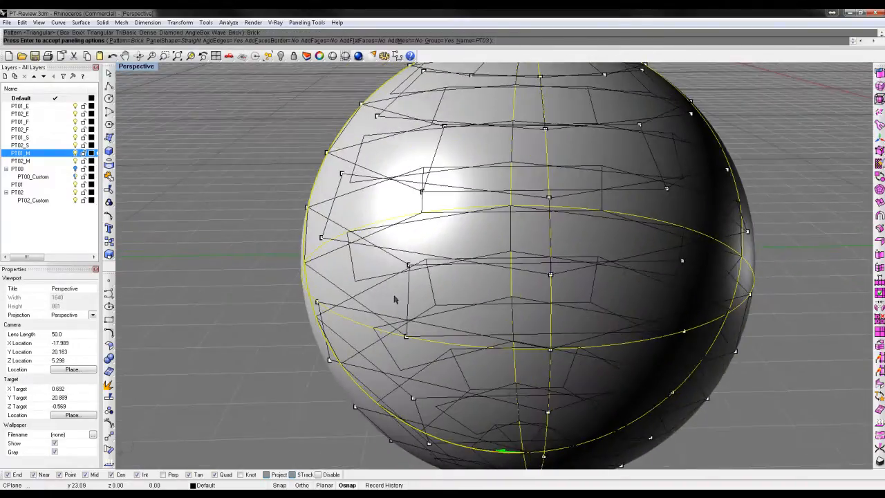
pyautogui.moveTo(484, 273); pyautogui.dragTo(677, 243, button='right')
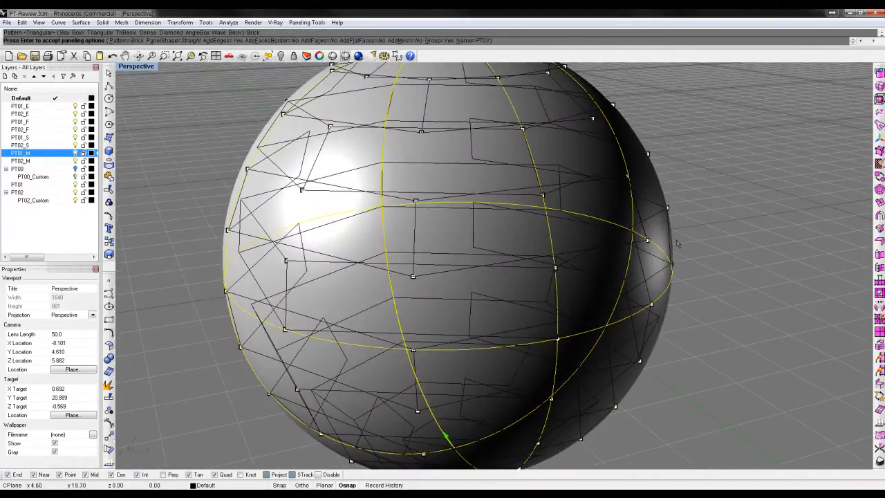
# Step: Generate the Brick panel edges on the sphere under the name PT03, and hide the sphere to inspect them
pyautogui.press('Return')
pyautogui.scroll(-2, 702, 213)
pyautogui.click(546, 242)
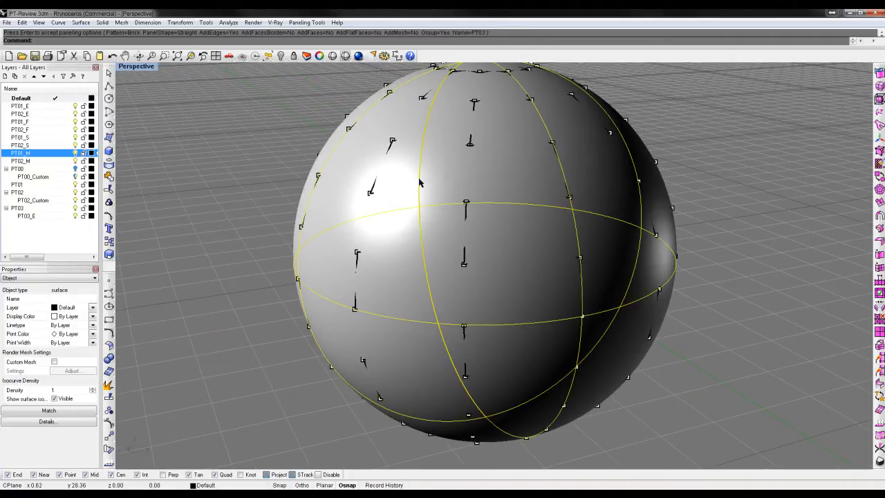
pyautogui.hotkey('ctrl', 'h')
pyautogui.scroll(2, 539, 251)
pyautogui.moveTo(539, 250); pyautogui.dragTo(315, 206, button='right')
pyautogui.scroll(6, 546, 237)
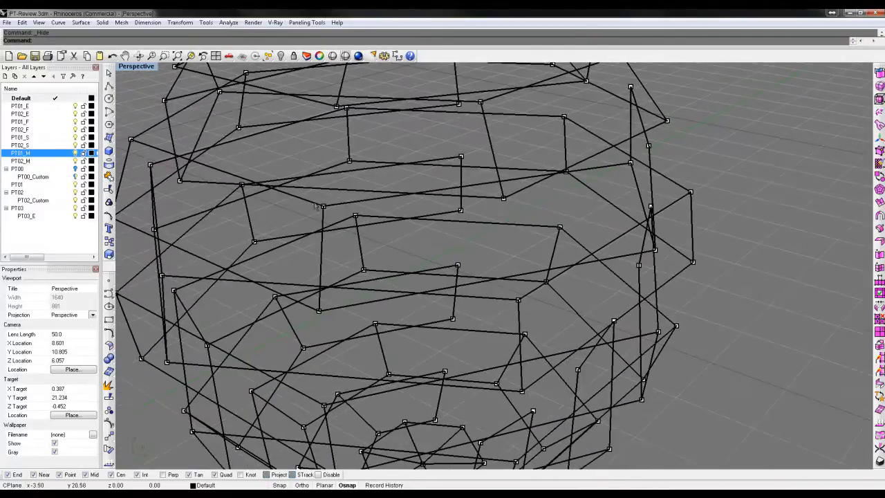
# Step: Restore the hidden sphere and create one-sided fins from the brick panel edges with Fin Edges, using a fixed distance of 1
pyautogui.scroll(-4, 705, 228)
pyautogui.hotkey('ctrl', 'z')
pyautogui.moveTo(699, 250); pyautogui.dragTo(523, 224, button='right')
pyautogui.click(307, 22)
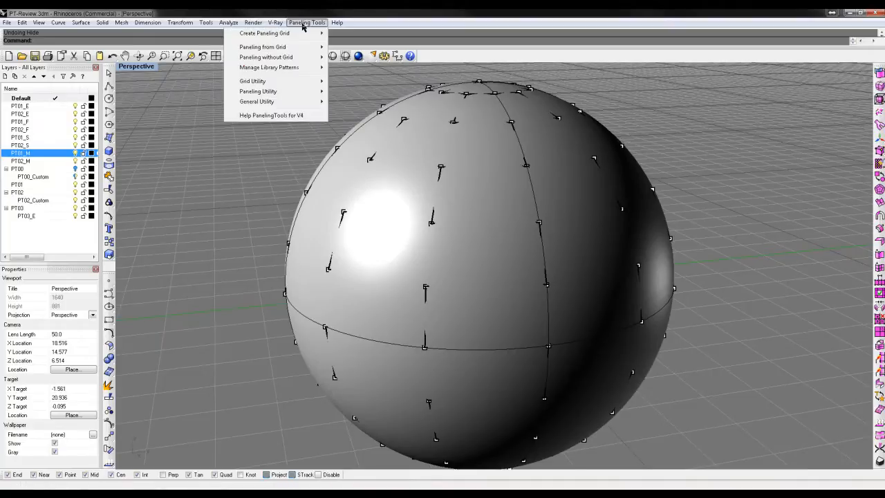
pyautogui.moveTo(238, 93)
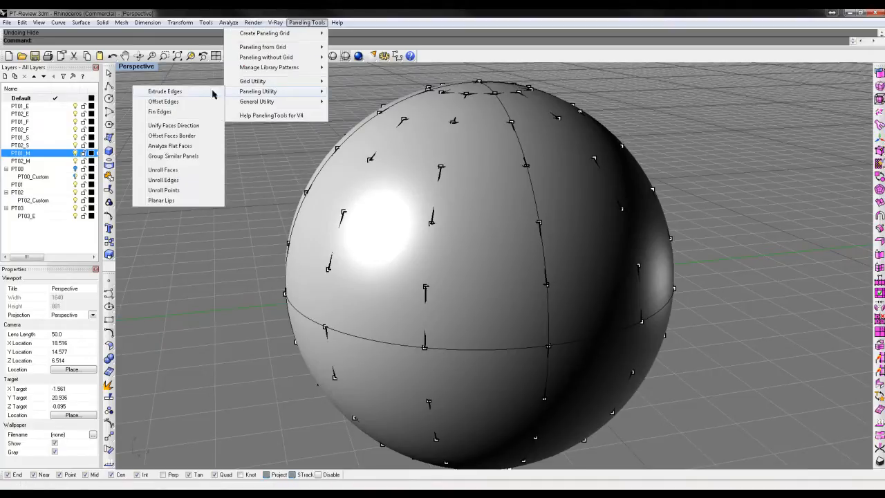
pyautogui.click(172, 112)
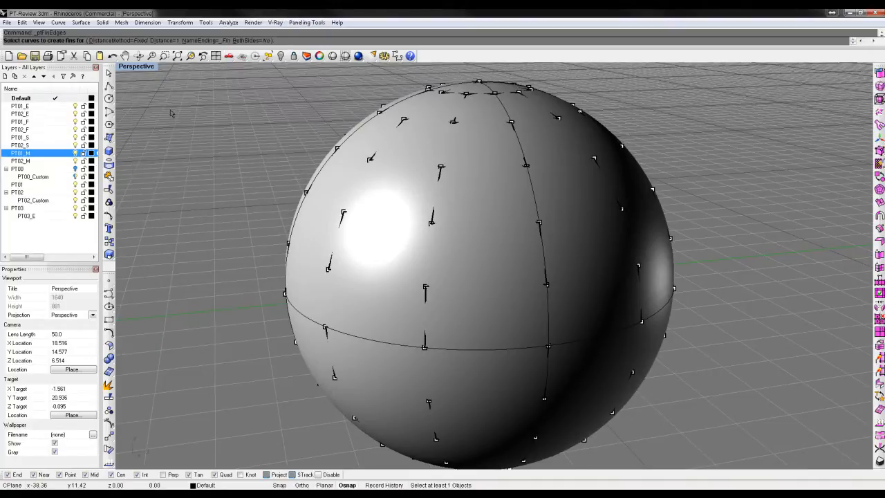
pyautogui.click(441, 176)
pyautogui.press('Return')
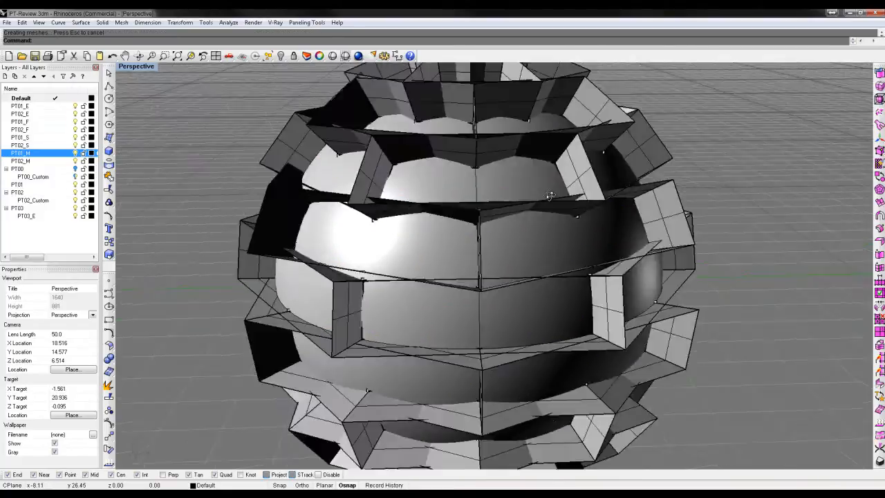
# Step: Hide the sphere to isolate the brick fins, and inspect the complete fin structure from several angles
pyautogui.moveTo(549, 196); pyautogui.dragTo(497, 221, button='right')
pyautogui.click(498, 221)
pyautogui.hotkey('ctrl', 'h')
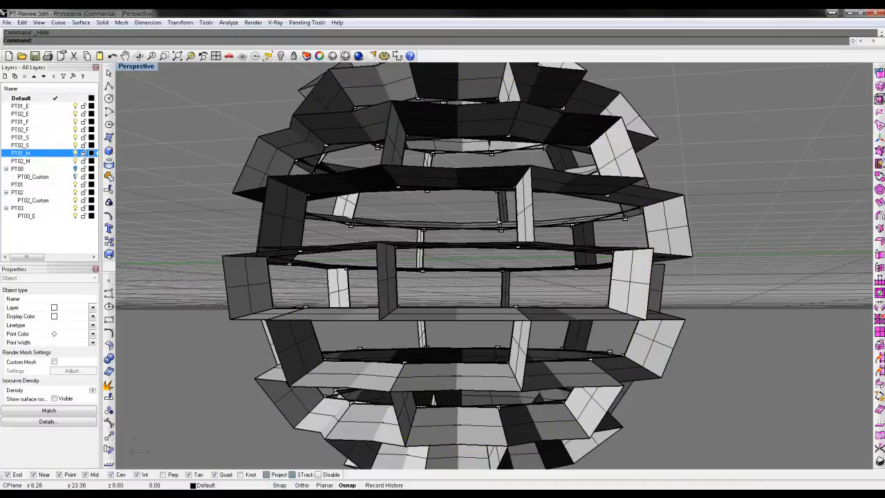
pyautogui.moveTo(664, 201); pyautogui.dragTo(750, 237, button='right')
pyautogui.scroll(-4, 691, 193)
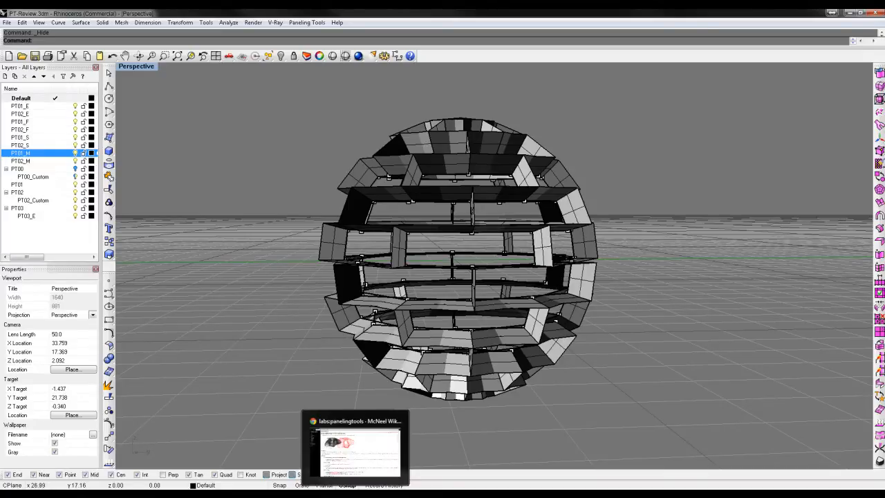
# Step: Switch to the Chrome browser showing the PanelingTools page of the McNeel Wiki
pyautogui.click(330, 416)
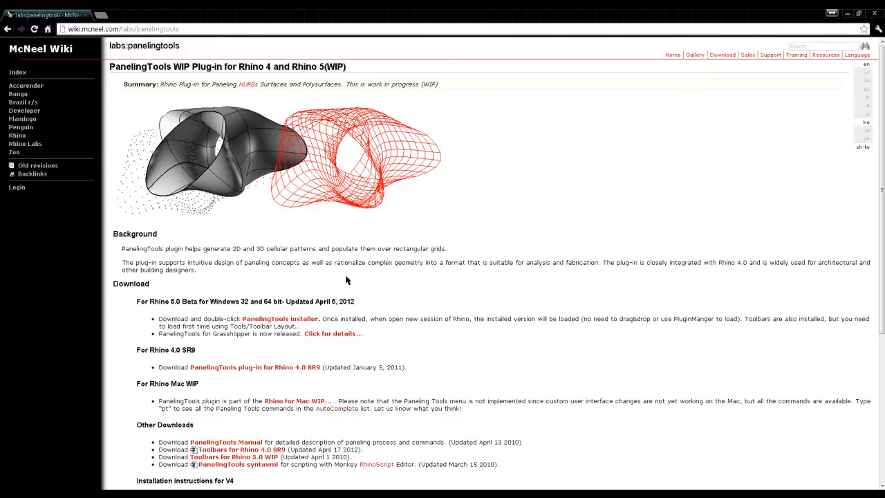